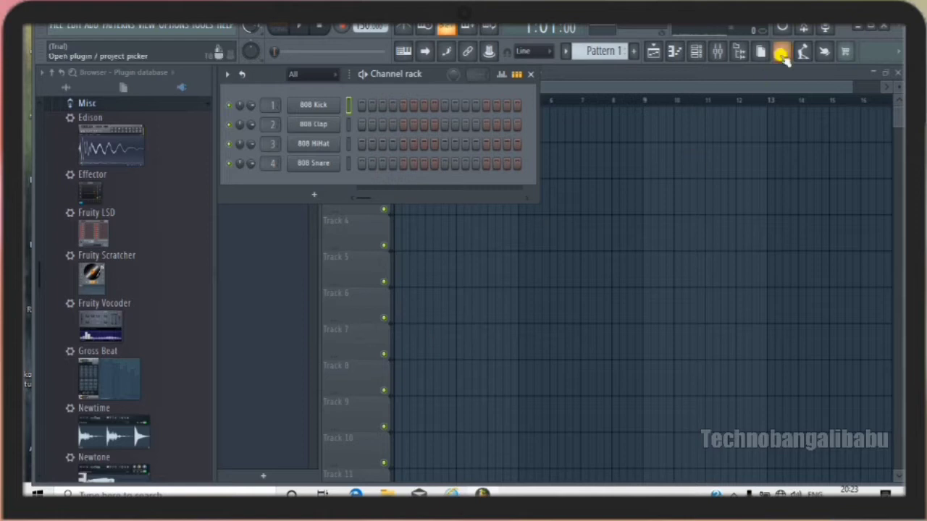
In File Explorer, copy the compressed archive Auto-Tune_Pro_v9.1.0_Windows (1) from the Downloads folder
click(860, 31)
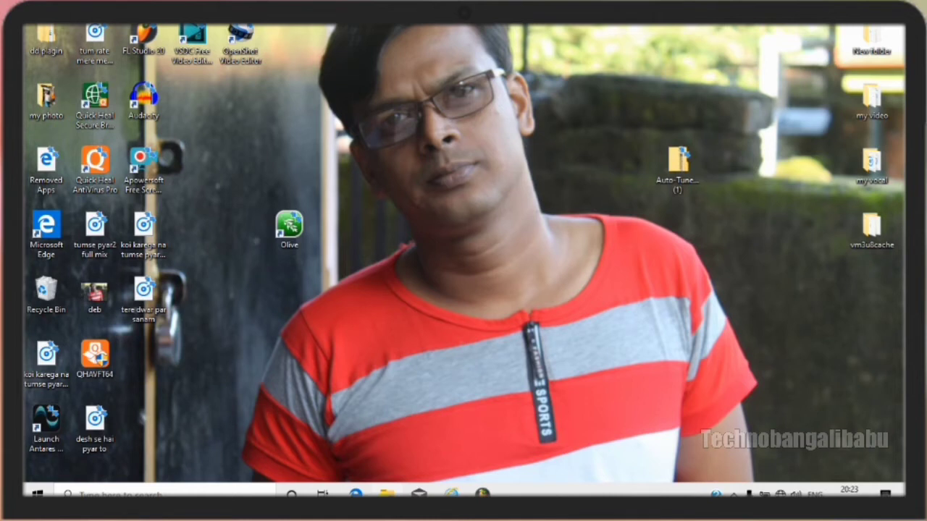
click(387, 493)
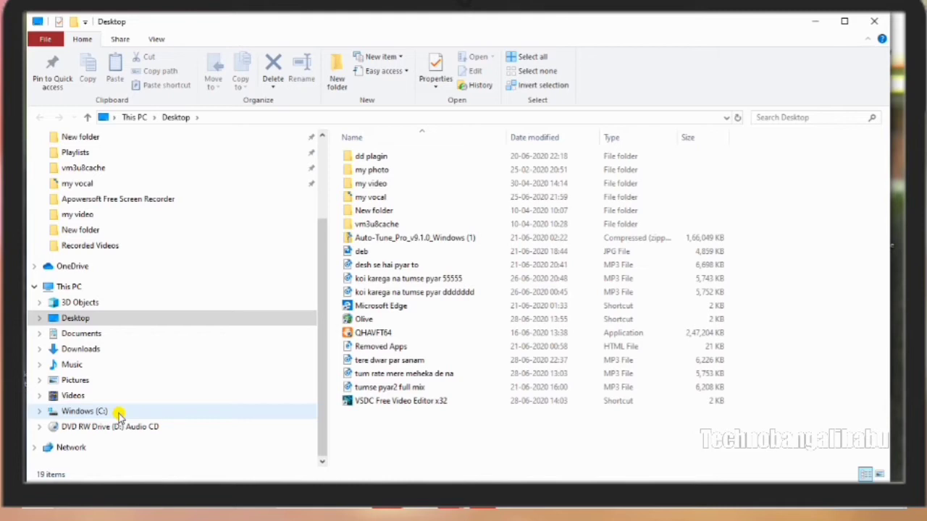
click(119, 414)
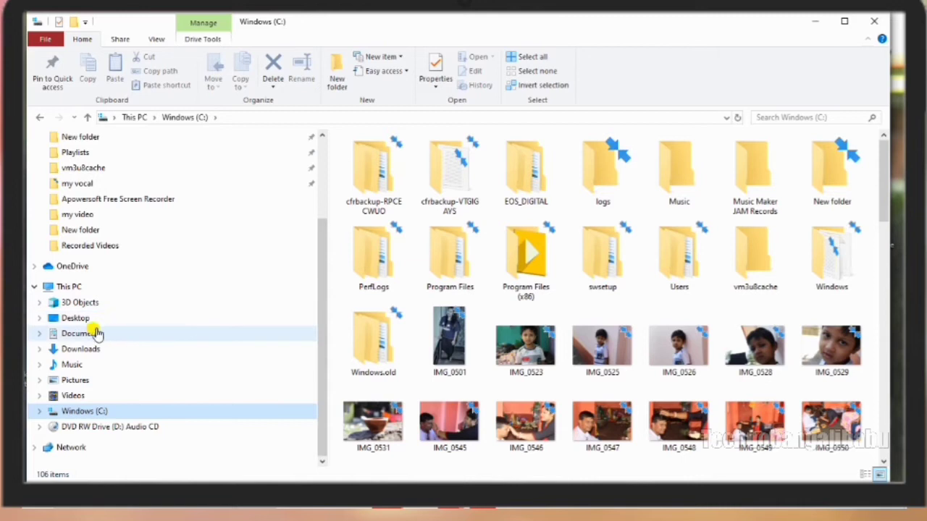
click(85, 351)
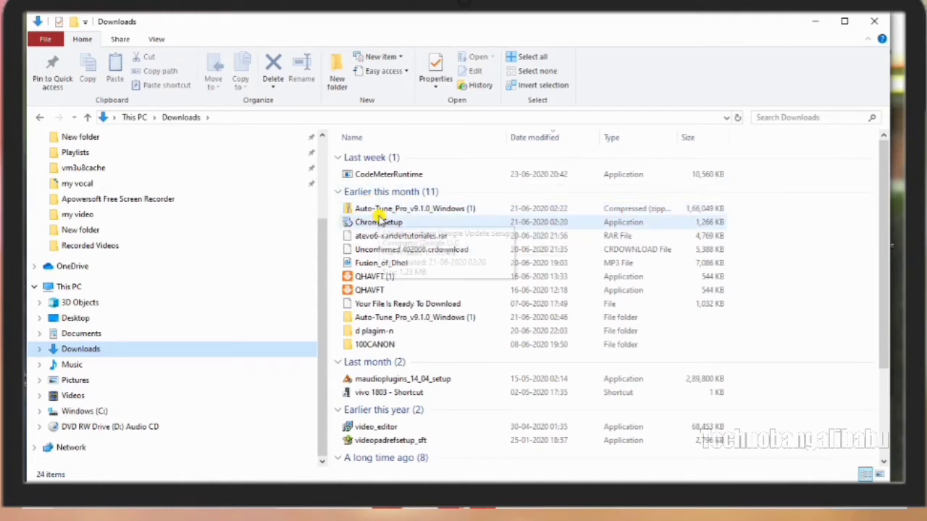
click(435, 211)
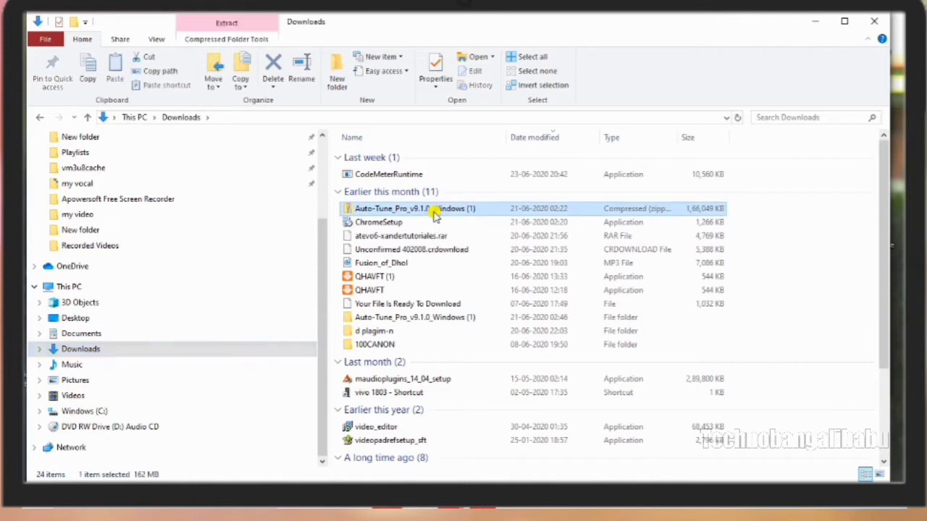
right_click(434, 212)
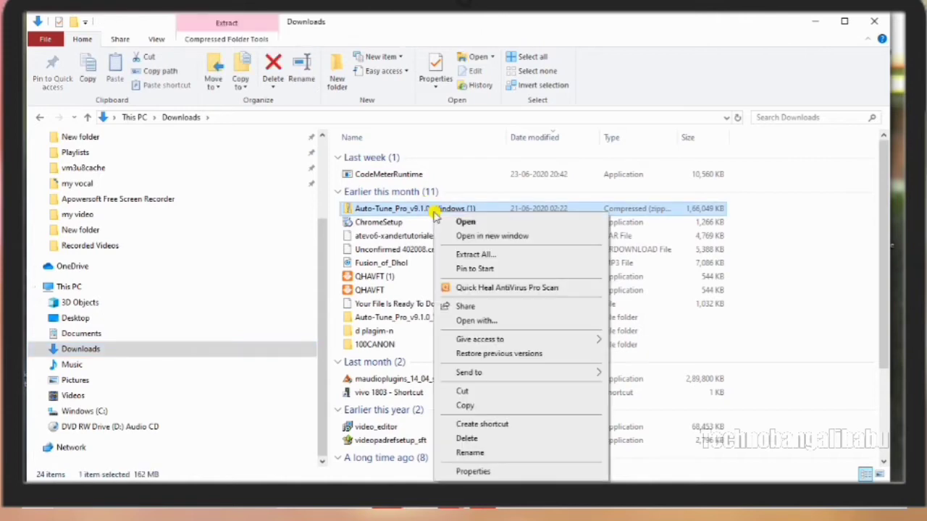
click(468, 405)
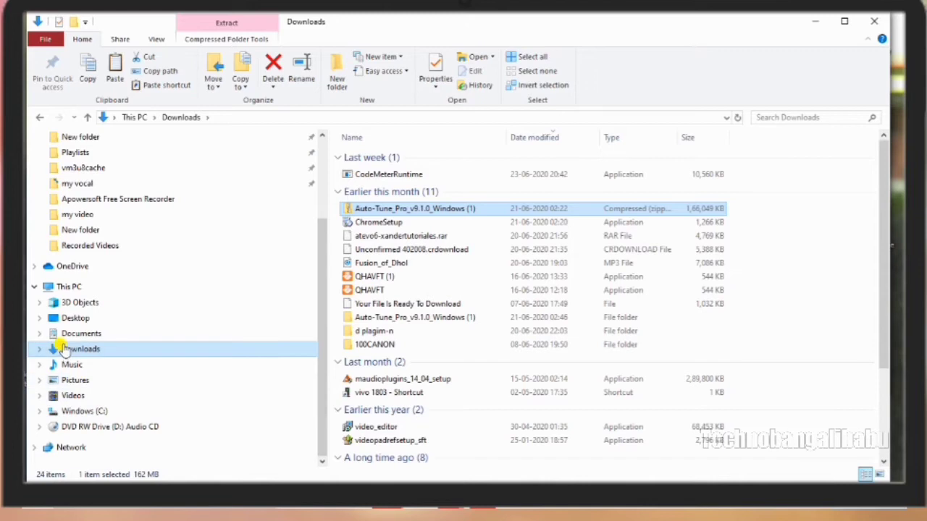
Paste the copied Auto-Tune archive into Program Files (x86) on Windows (C:) and resolve the duplicate file conflict
click(84, 411)
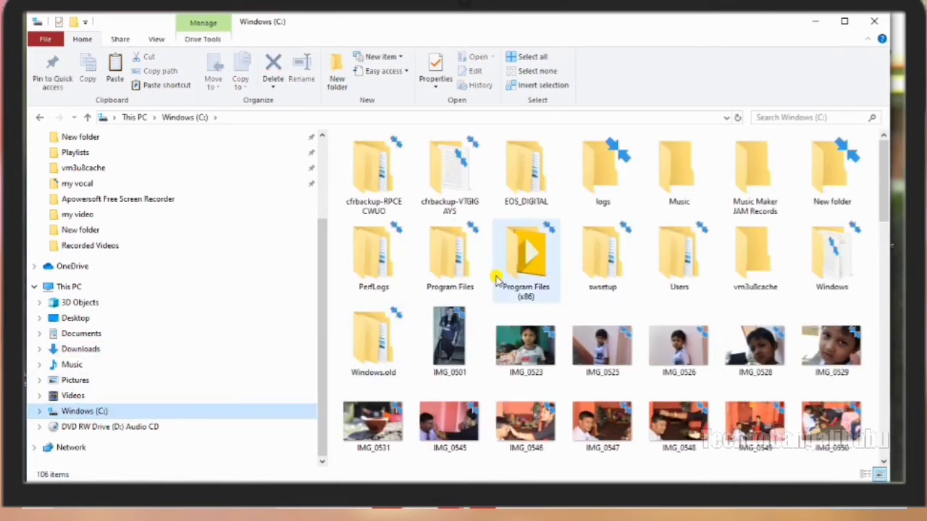
click(532, 288)
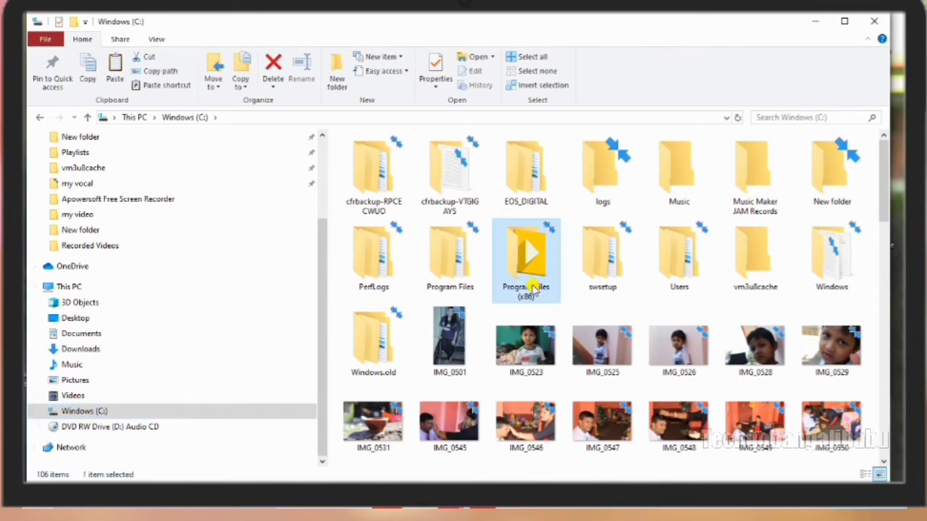
right_click(532, 286)
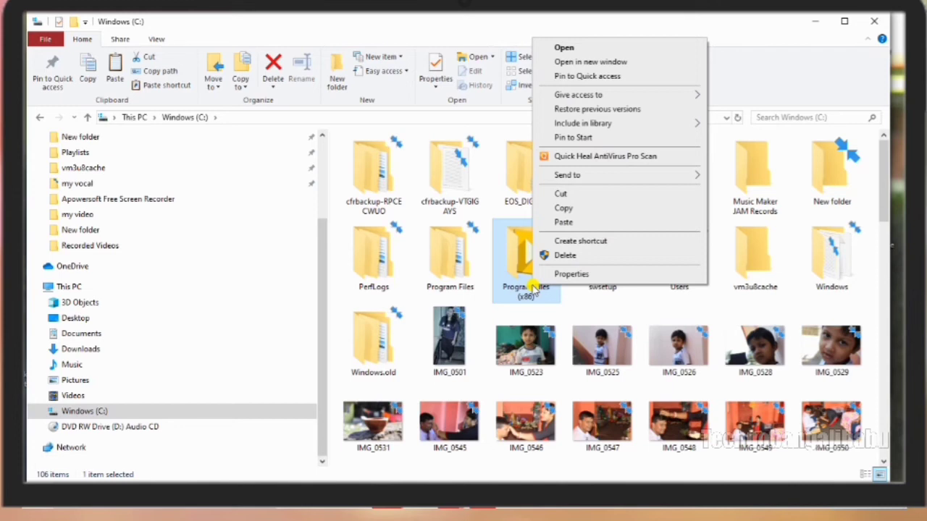
click(563, 222)
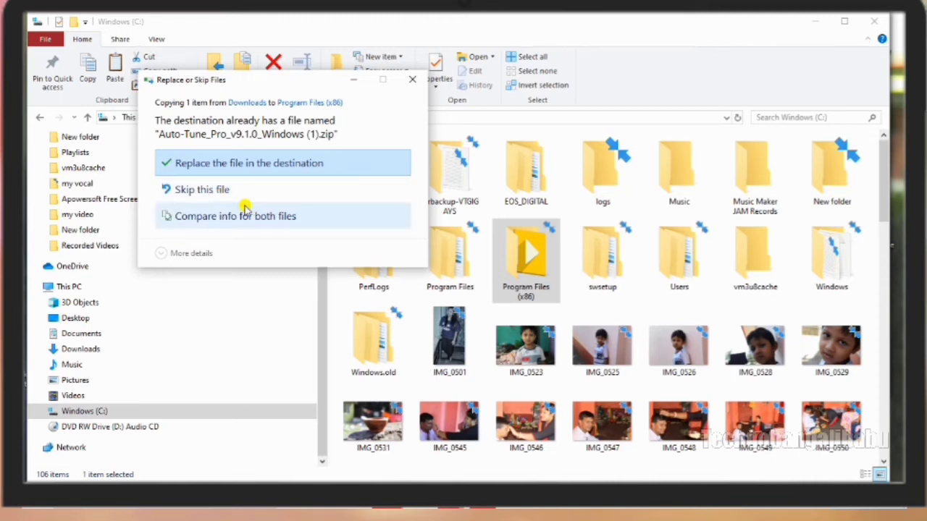
click(201, 194)
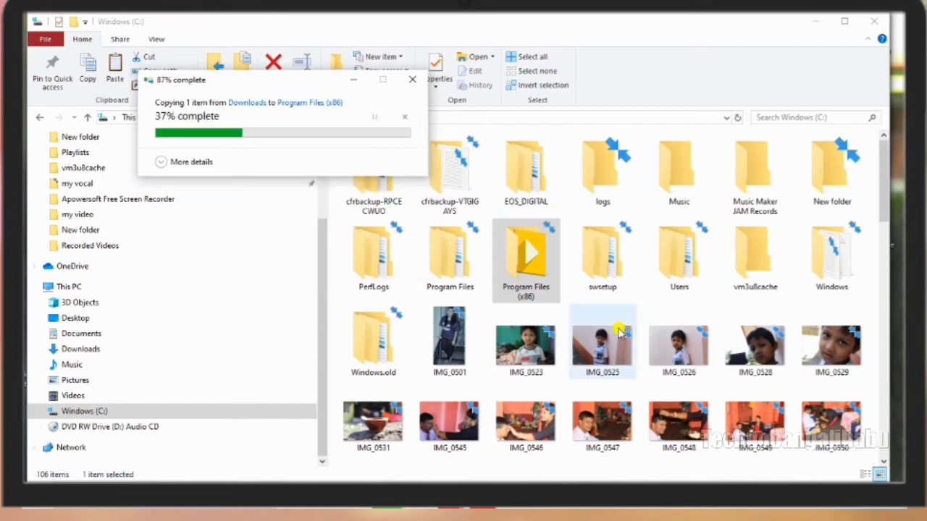
Return to FL Studio, open the Plugin Manager from the generator plugin selection and start a scan for more plugins
click(812, 23)
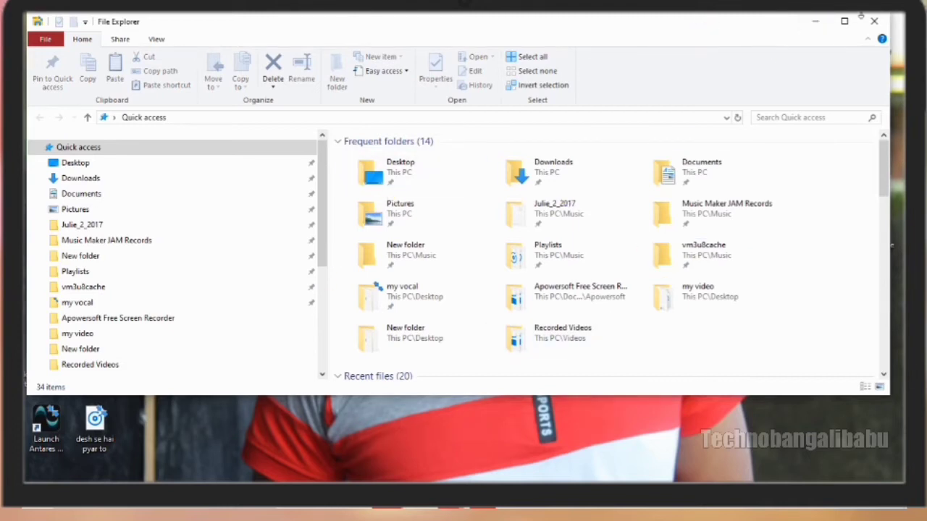
click(813, 23)
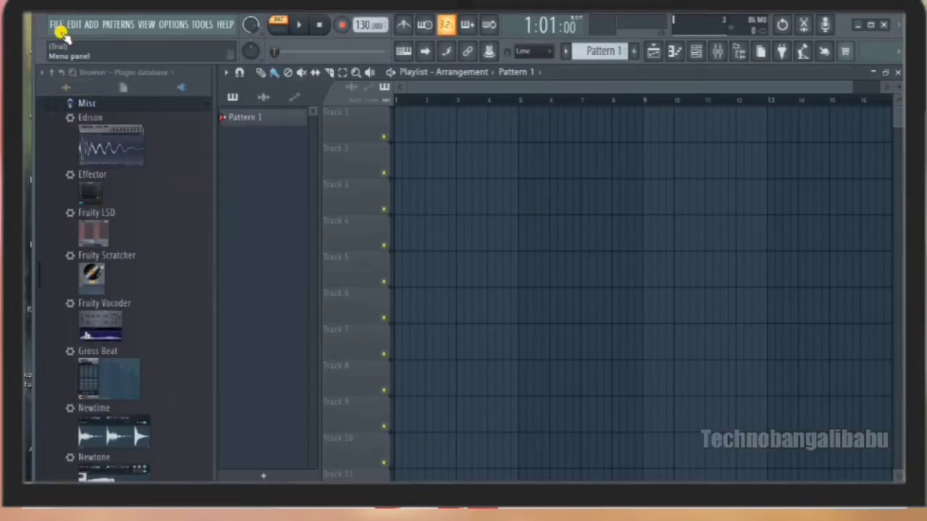
click(94, 25)
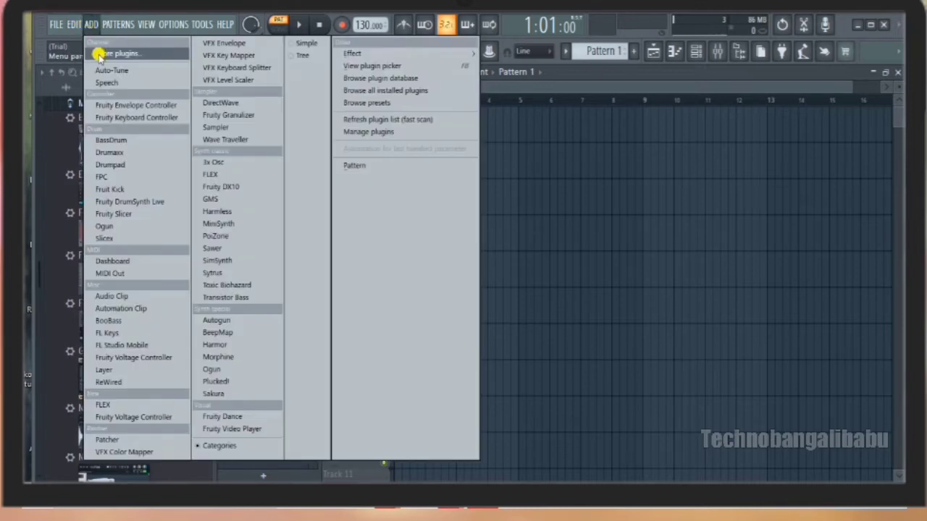
click(99, 55)
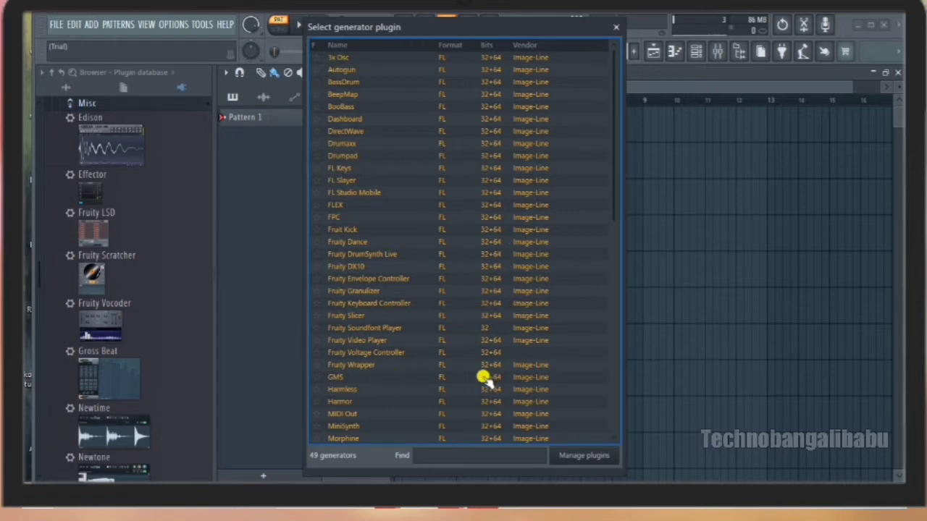
click(583, 459)
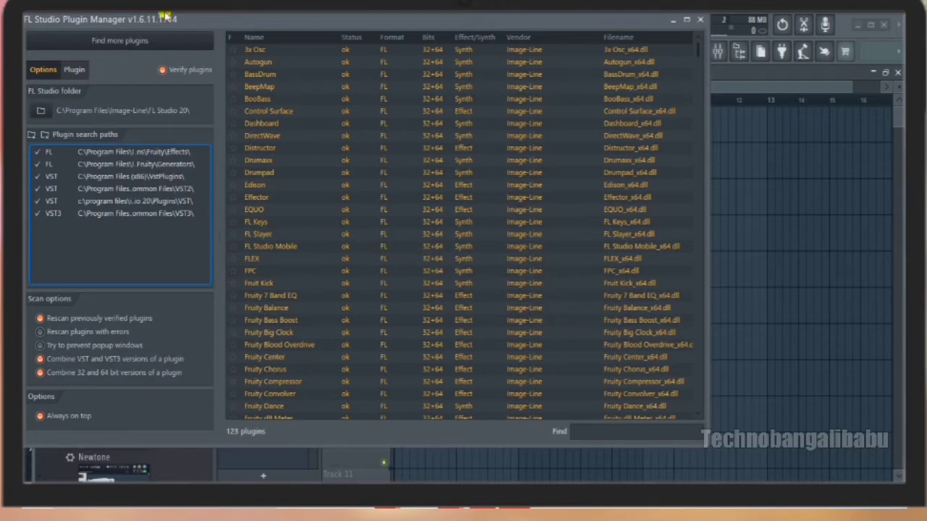
click(125, 42)
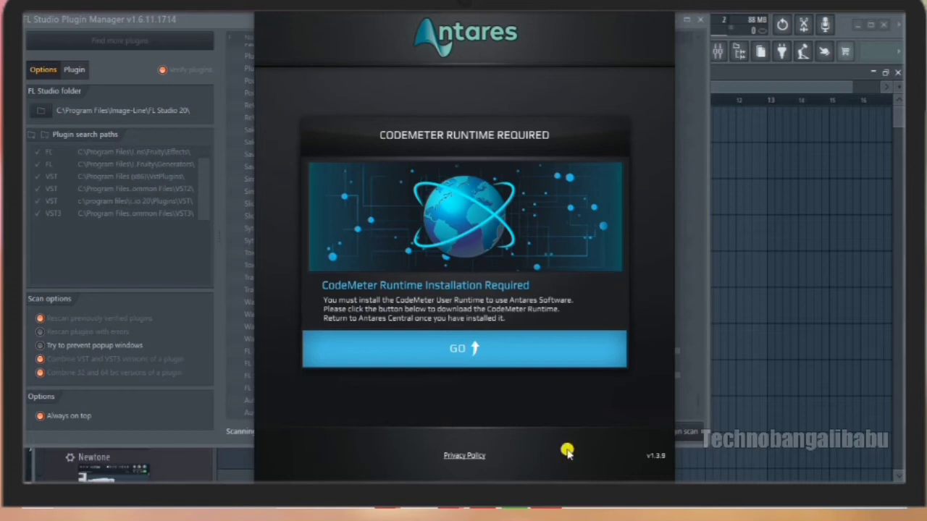
Close the Antares window interrupting the plugin scan and put the Plugin Manager away once scanning is complete
click(550, 479)
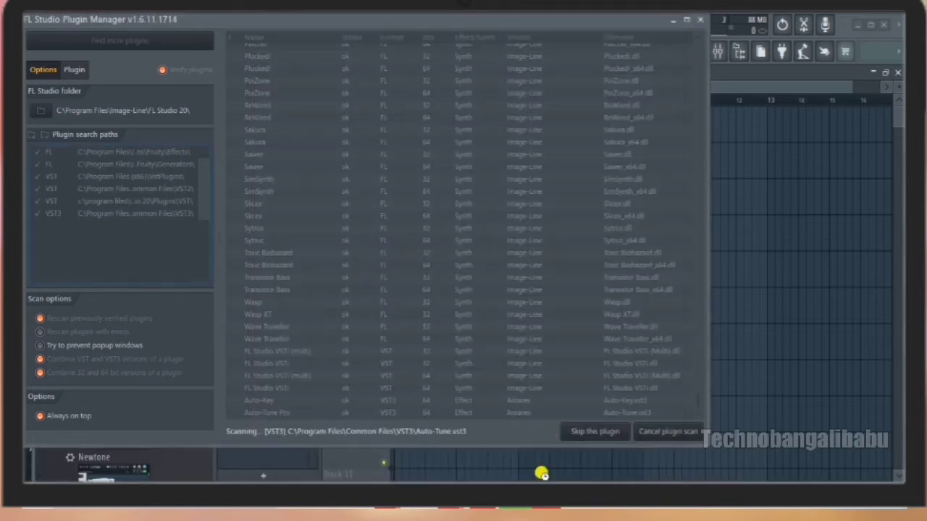
mouse_move(552, 481)
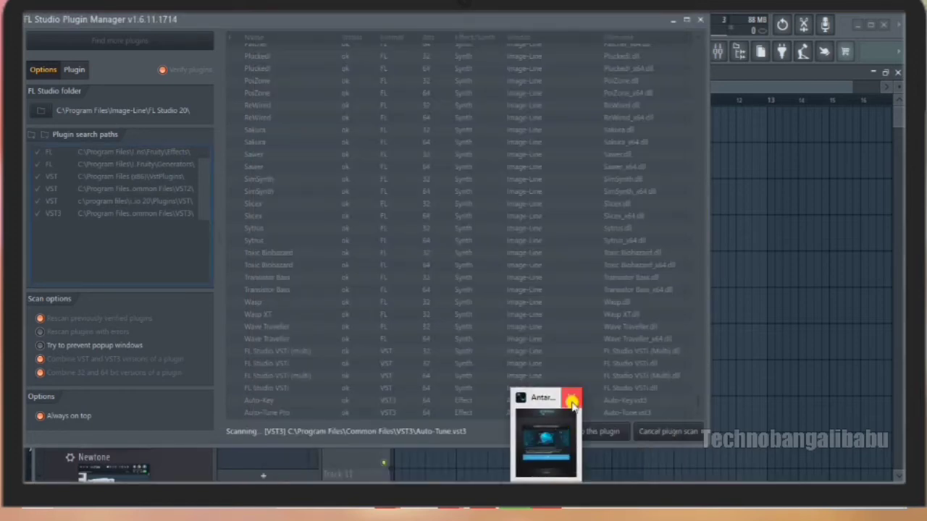
click(572, 401)
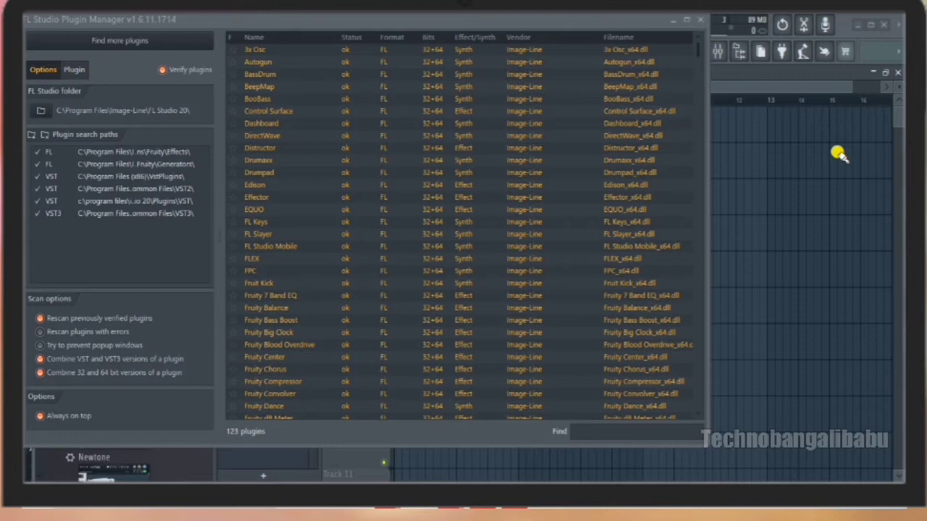
click(677, 22)
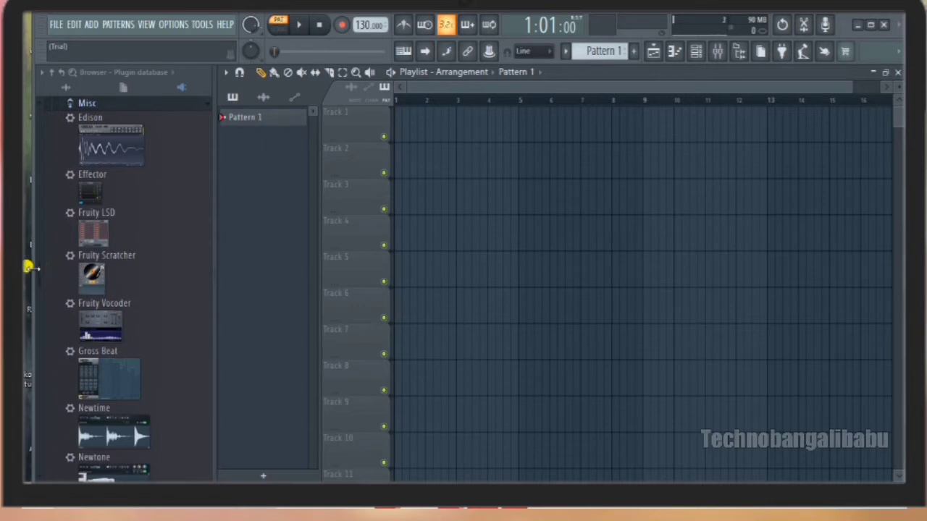
Uncover the desktop and add the audio file "koi karega na tumse pyar ddddddd" to playlist Track 7, then restore the window width
drag(29, 268, 130, 266)
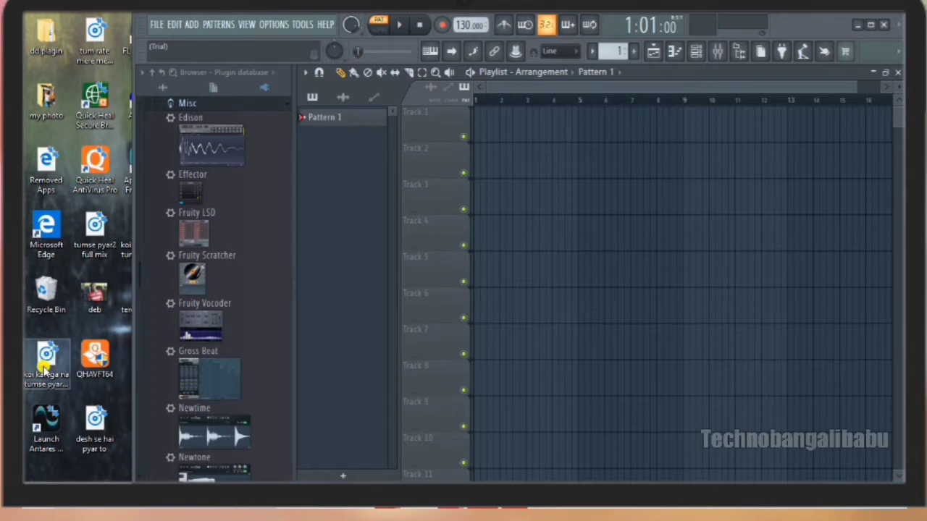
drag(273, 364, 483, 326)
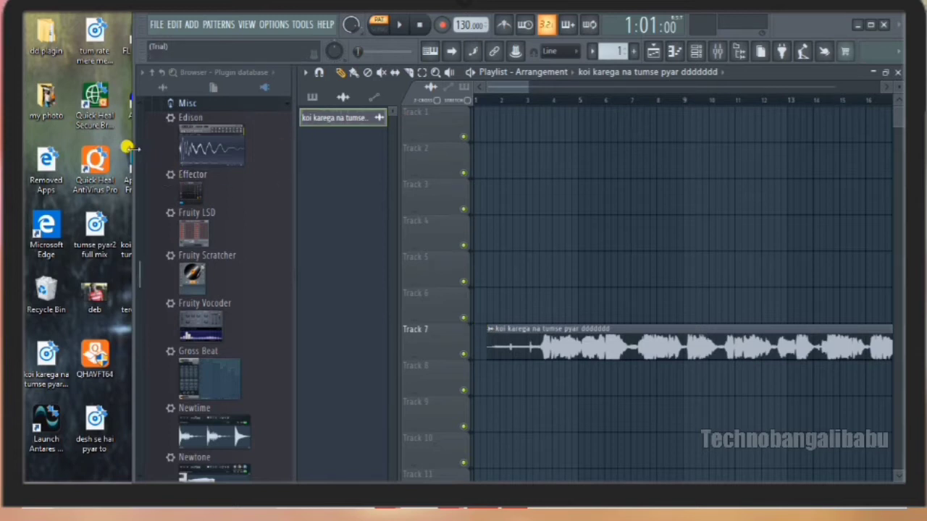
drag(132, 149, 25, 174)
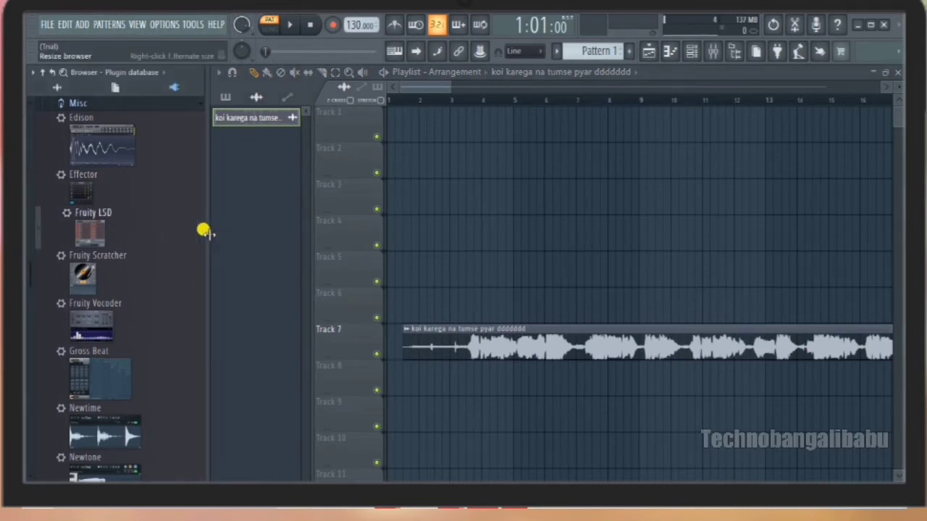
Collapse the browser and move the Track 7 audio clip to the start of bar 1
drag(206, 232, 32, 230)
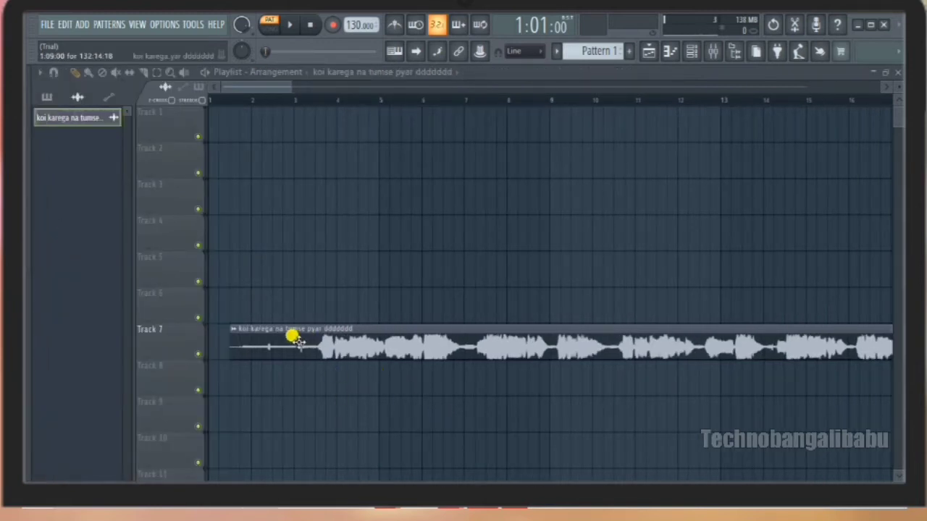
drag(293, 336, 271, 338)
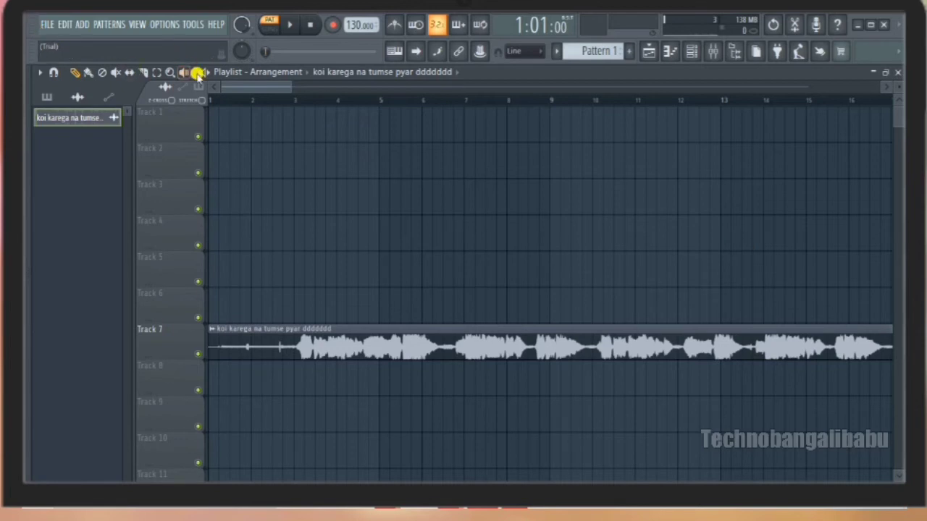
Switch playback to song mode, listen to the vocal clip in the arrangement and pause it
click(269, 29)
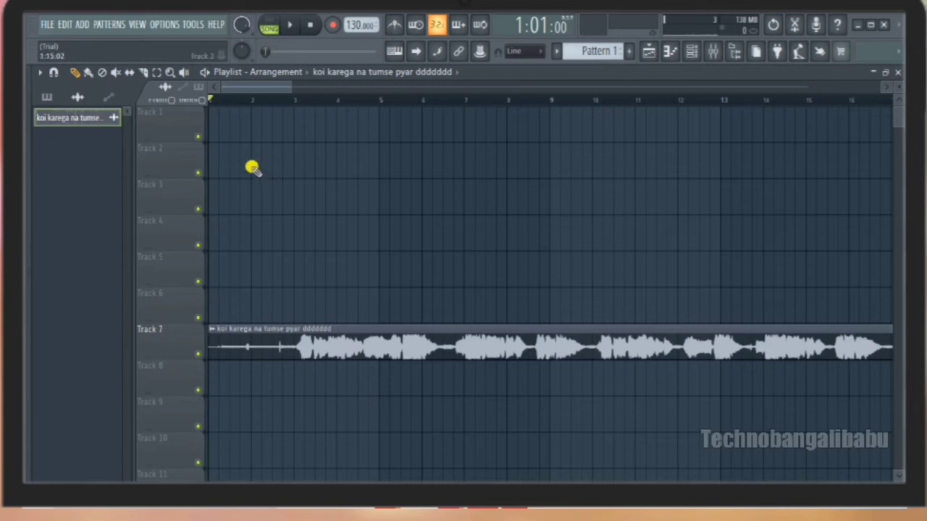
click(208, 74)
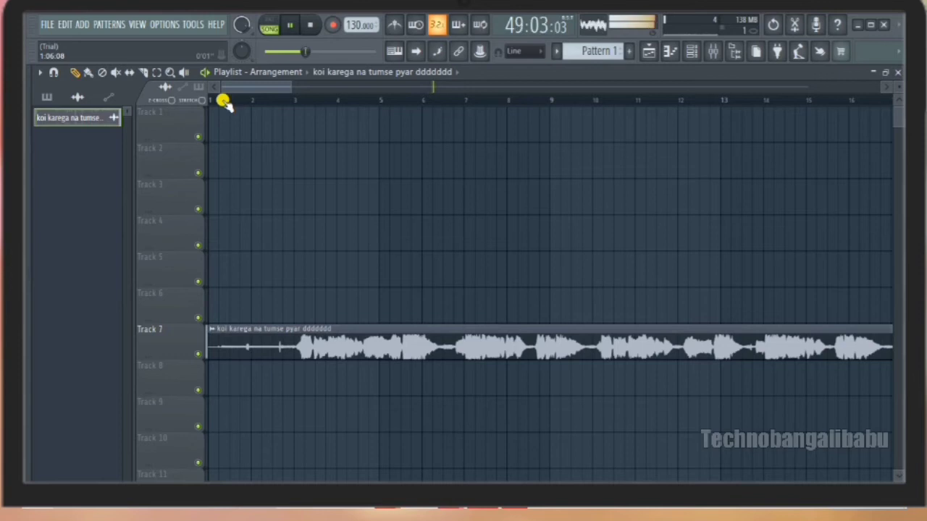
click(291, 27)
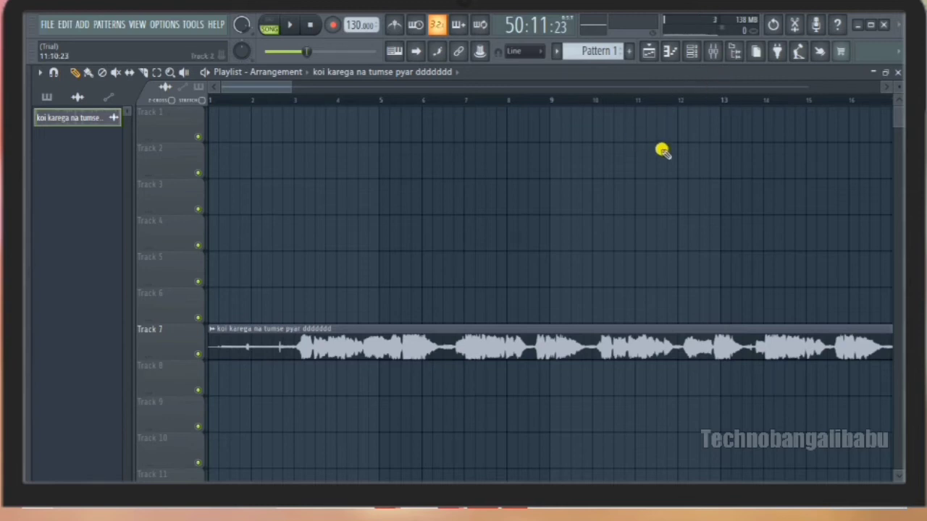
Open the mixer, position it so the Master track and effect slots are fully visible, and make it taller
click(714, 53)
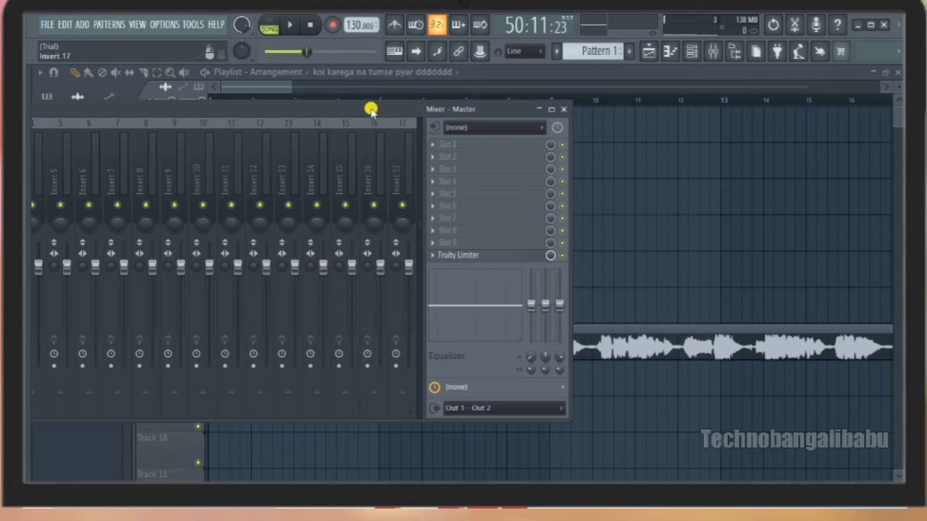
drag(371, 109, 607, 168)
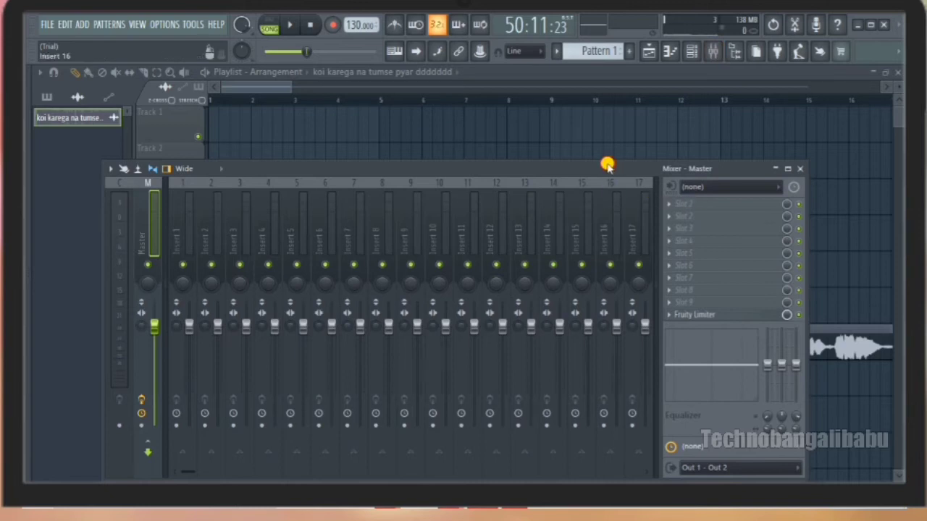
drag(608, 162, 545, 100)
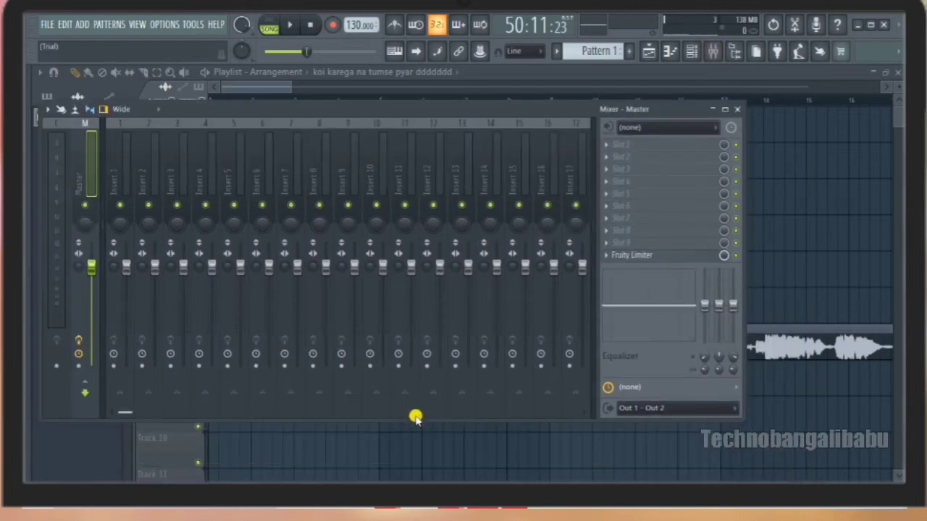
drag(409, 420, 409, 484)
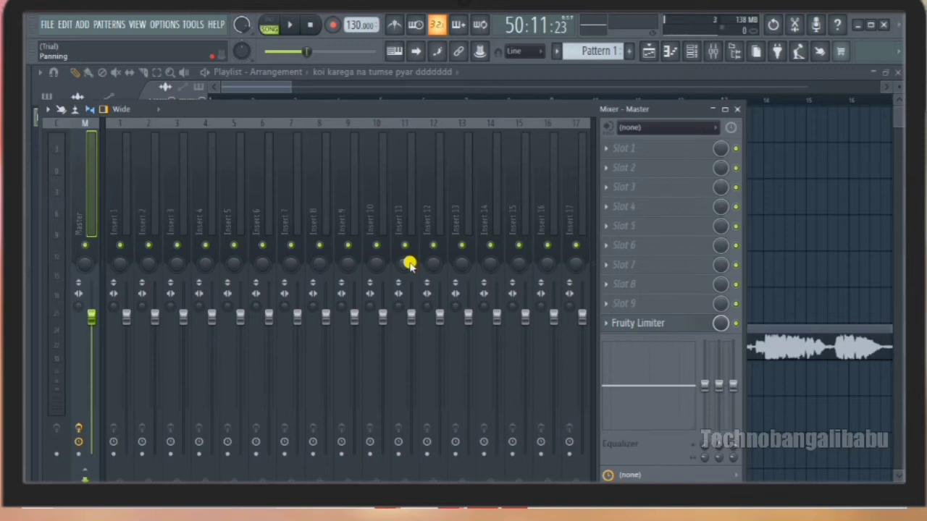
Load Auto-Tune Pro into slot 1 of the Master track and return from the Antares Central window to FL Studio
click(607, 153)
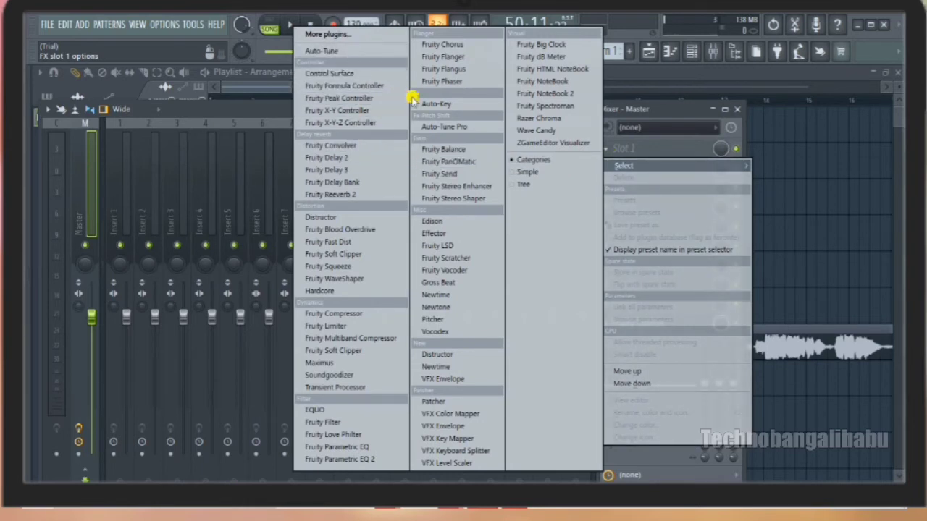
click(459, 127)
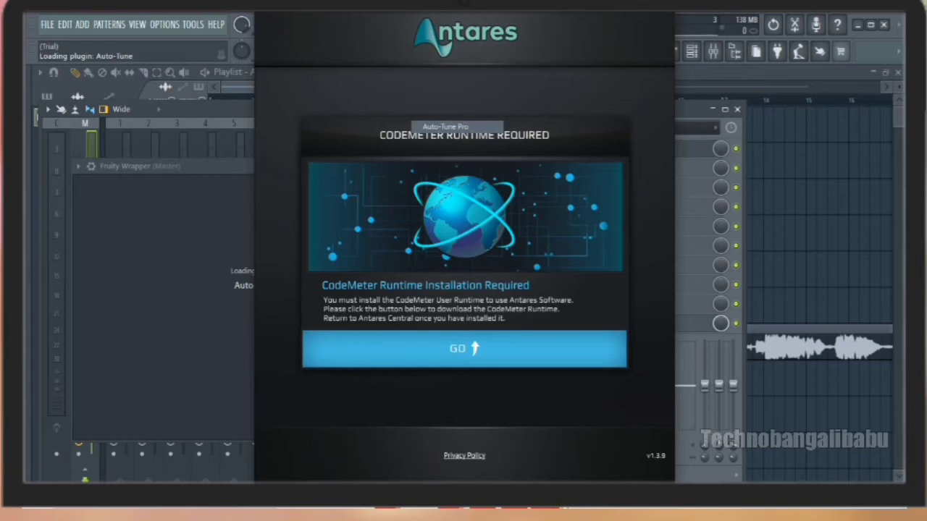
key(alt+Tab)
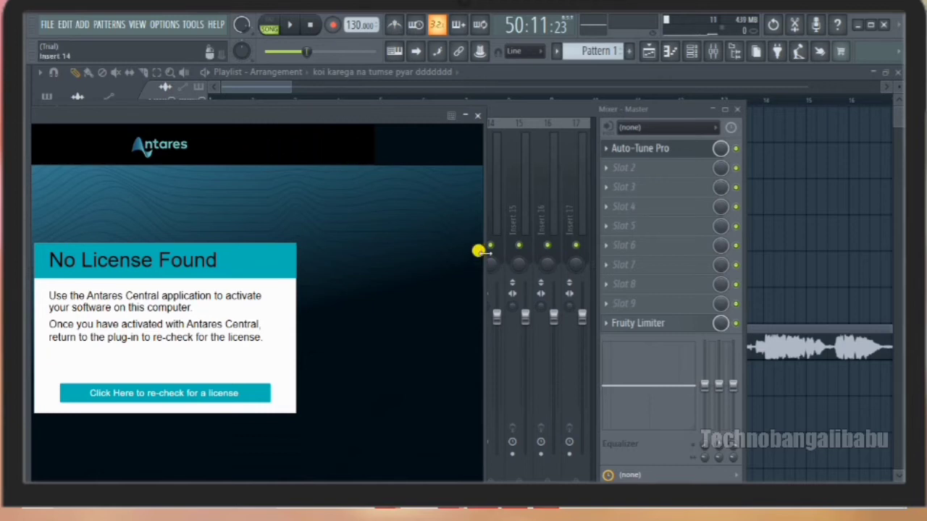
Widen and reposition the Auto-Tune Pro window until its whole interface, including the keyboard, is in view
drag(479, 251, 898, 270)
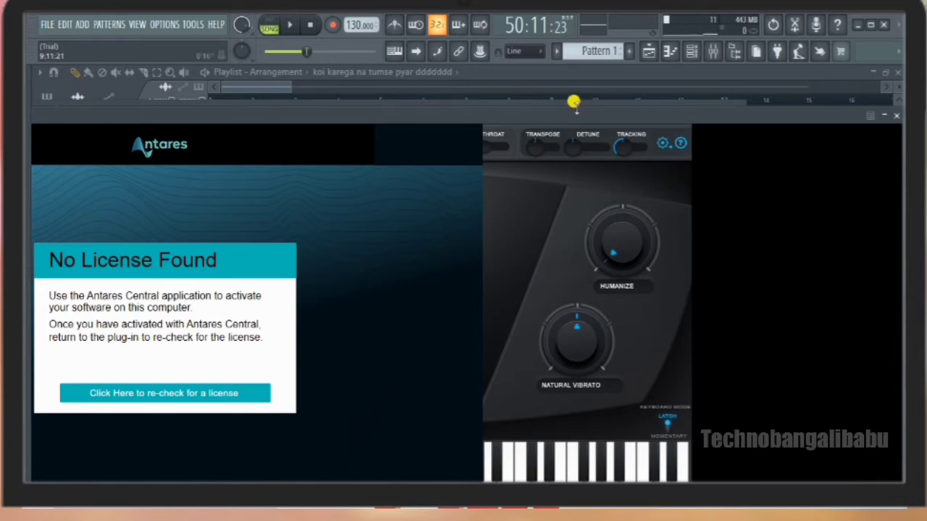
drag(575, 113, 109, 82)
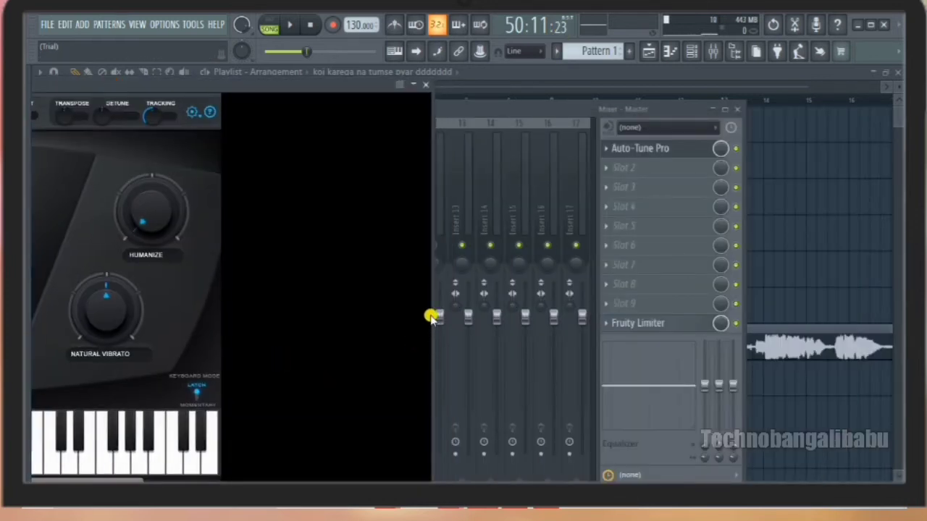
drag(425, 307, 898, 326)
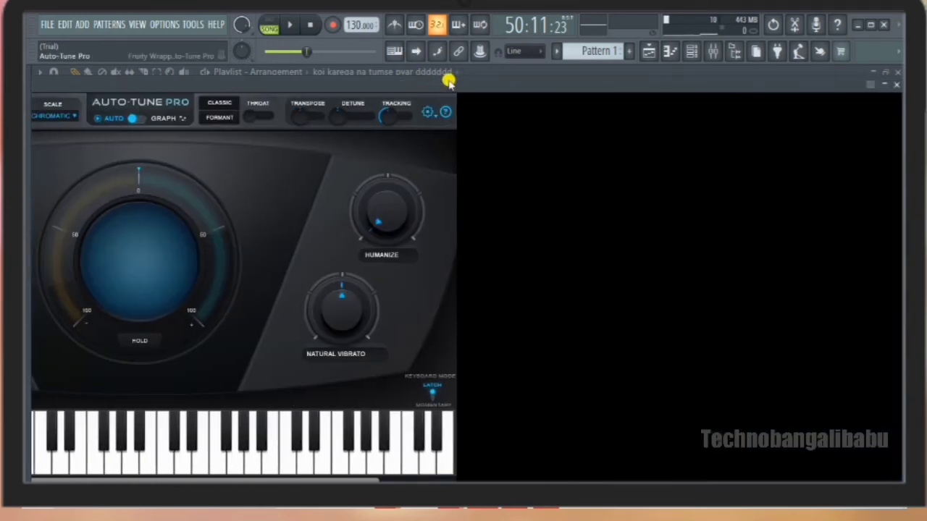
drag(449, 82, 565, 131)
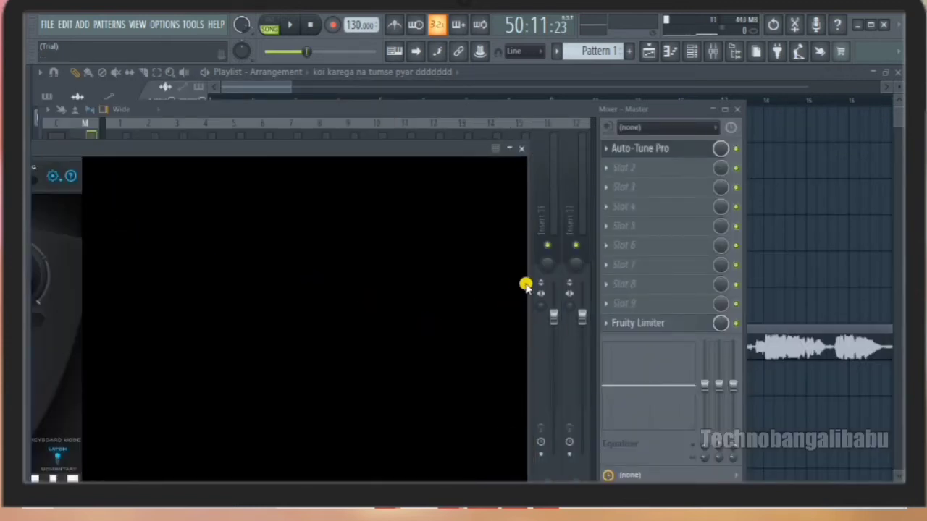
drag(521, 281, 902, 298)
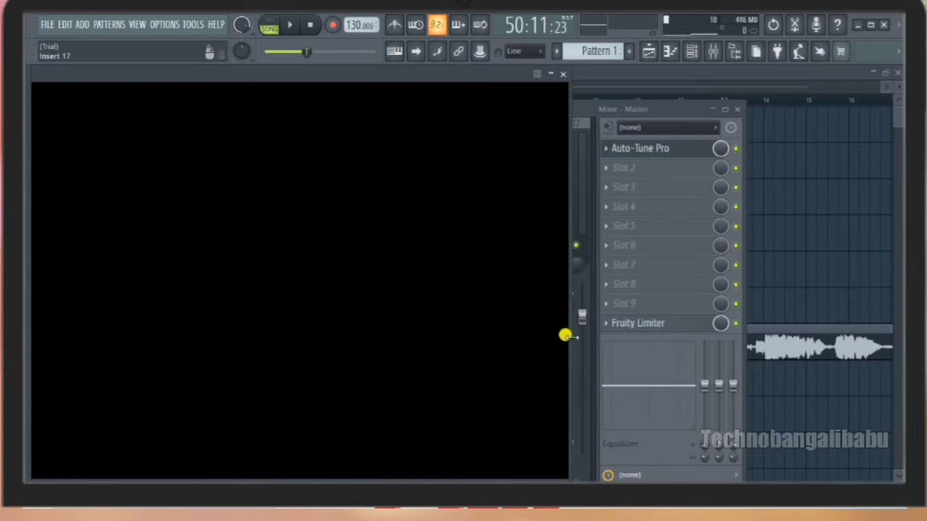
drag(564, 335, 897, 346)
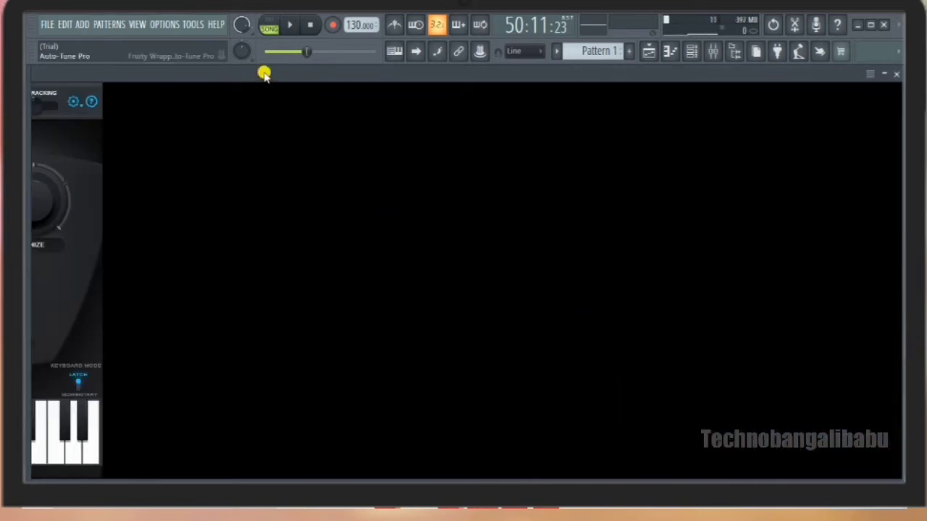
mouse_move(270, 74)
mouse_down()
mouse_move(374, 149)
mouse_move(794, 181)
mouse_move(898, 166)
mouse_up()
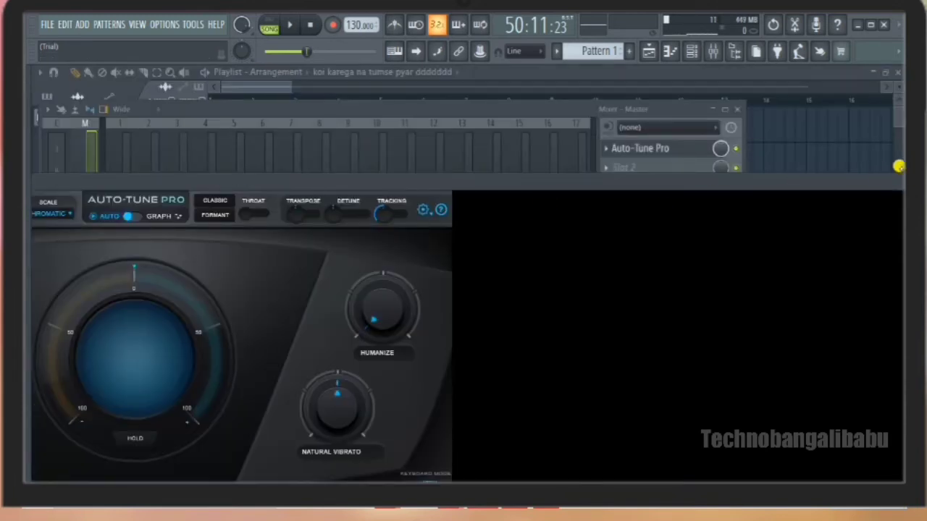
drag(465, 181, 828, 124)
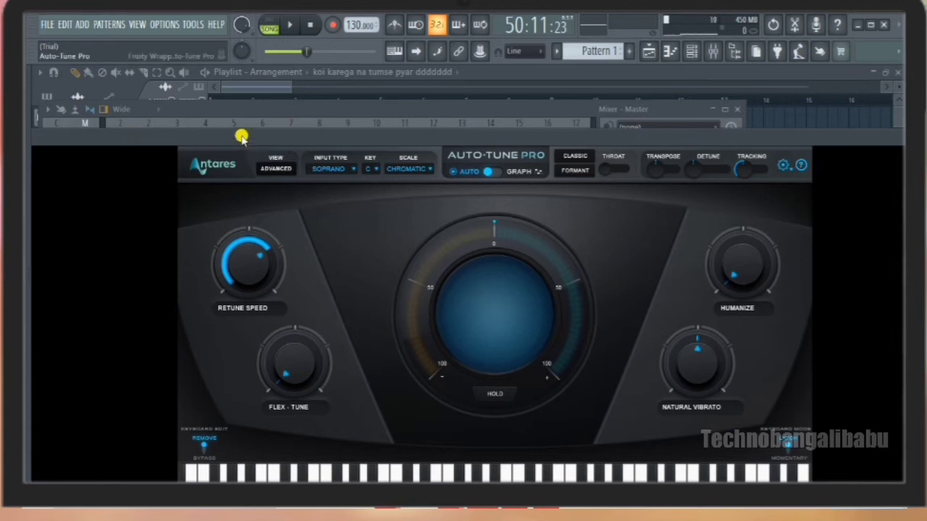
drag(241, 138, 201, 74)
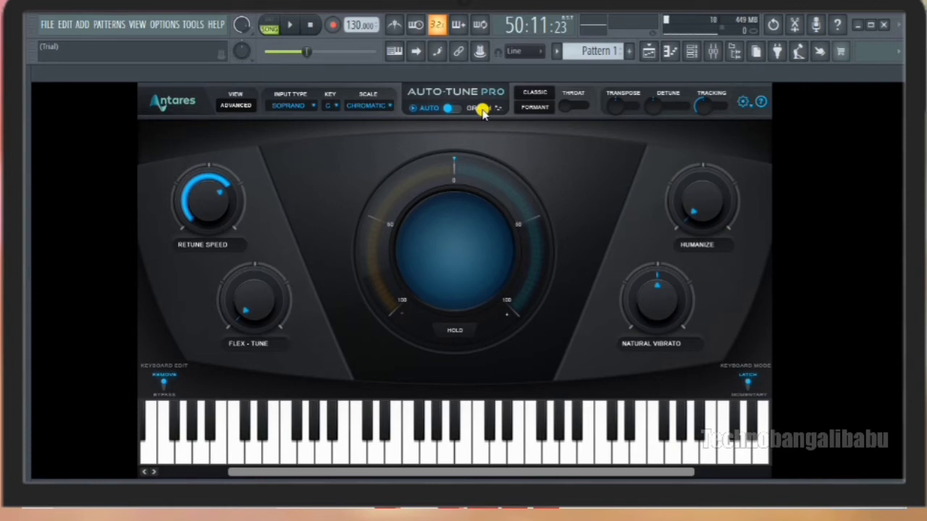
Turn on Auto-Tune Pro's advanced view and set the key to G# with the INDIAN scale
click(530, 93)
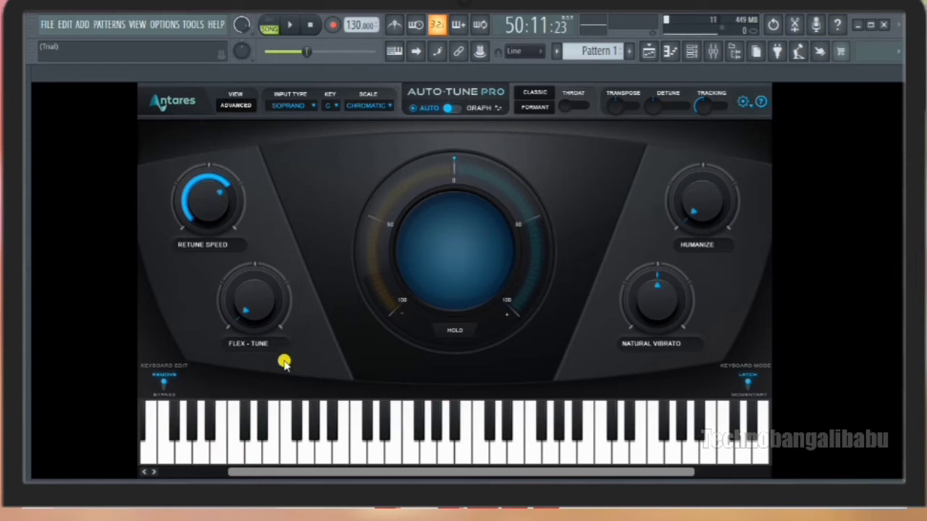
click(236, 106)
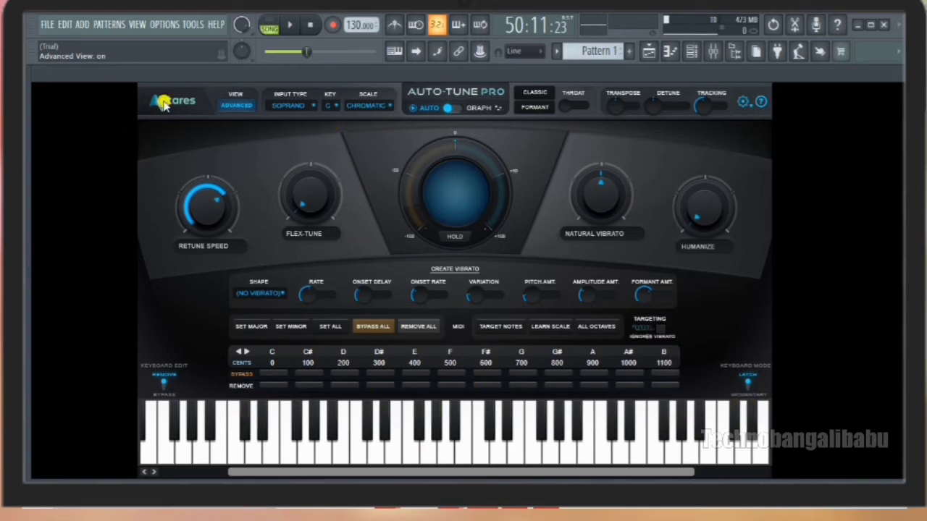
click(333, 106)
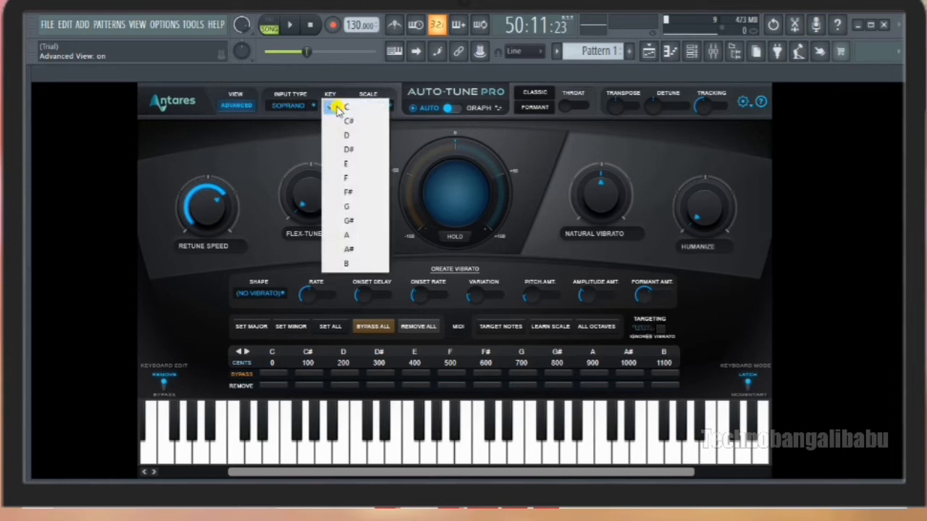
click(349, 222)
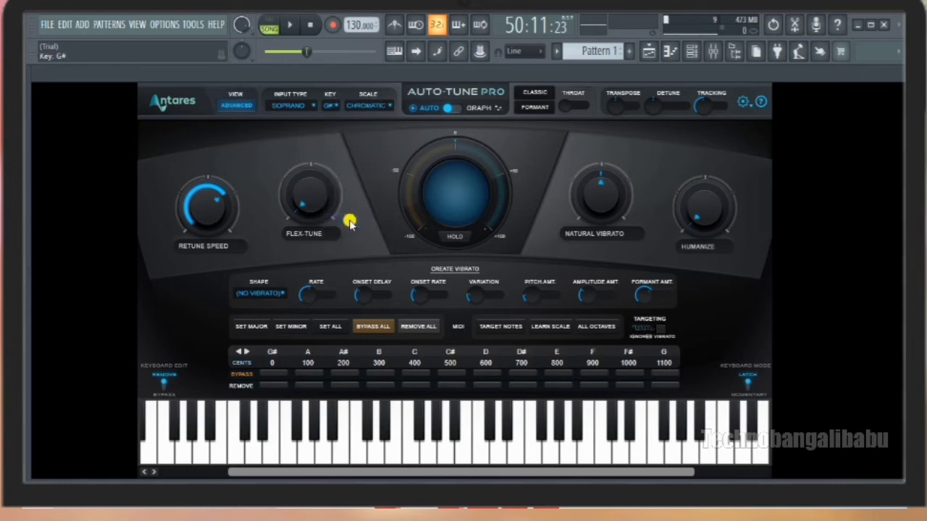
click(392, 108)
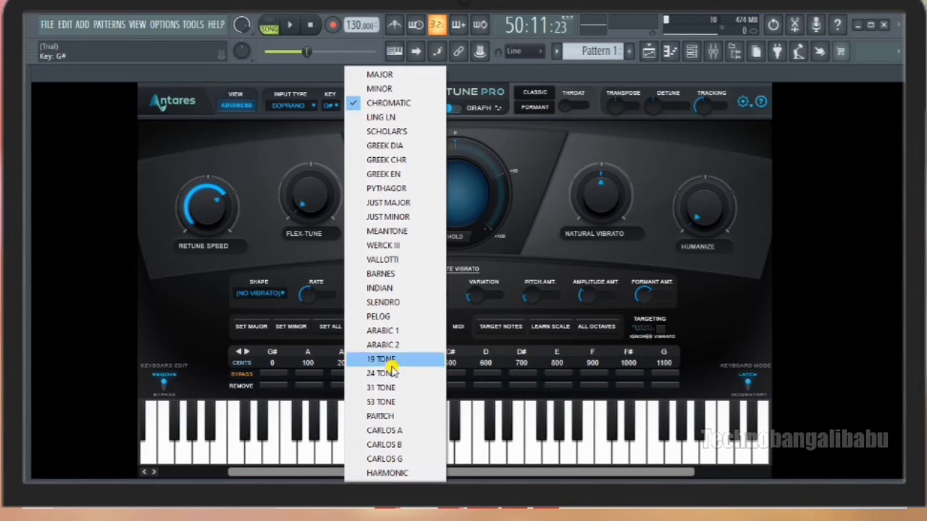
click(399, 289)
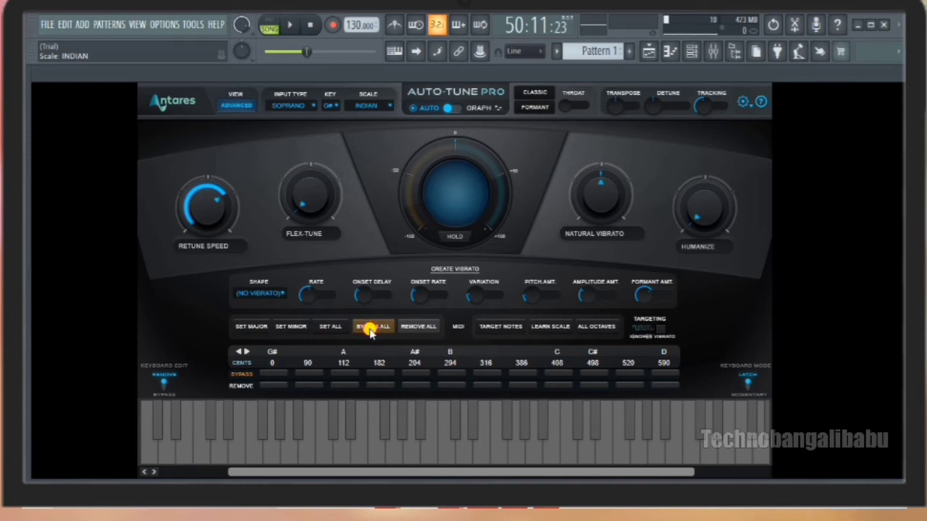
Set the keyboard edit mode to Bypass and bypass notes G# and D while listening to the vocal, pausing playback at the end
click(161, 381)
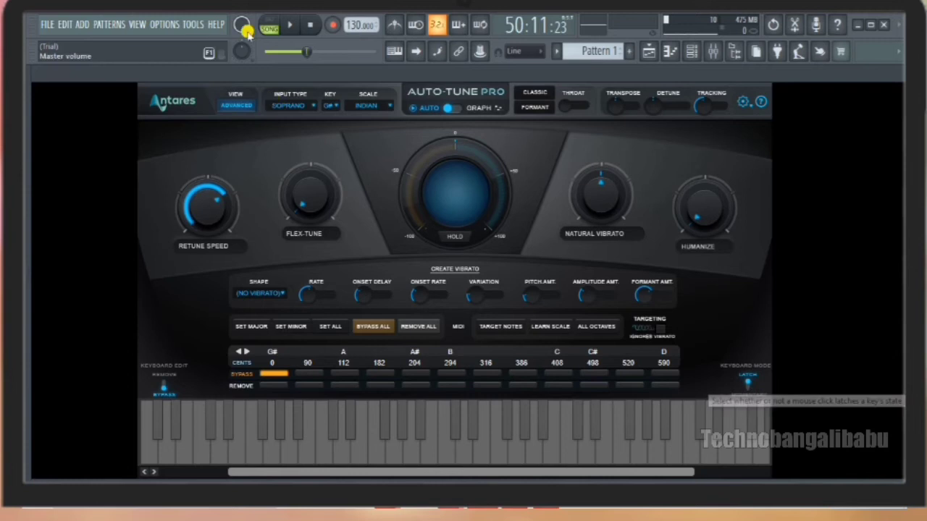
click(288, 24)
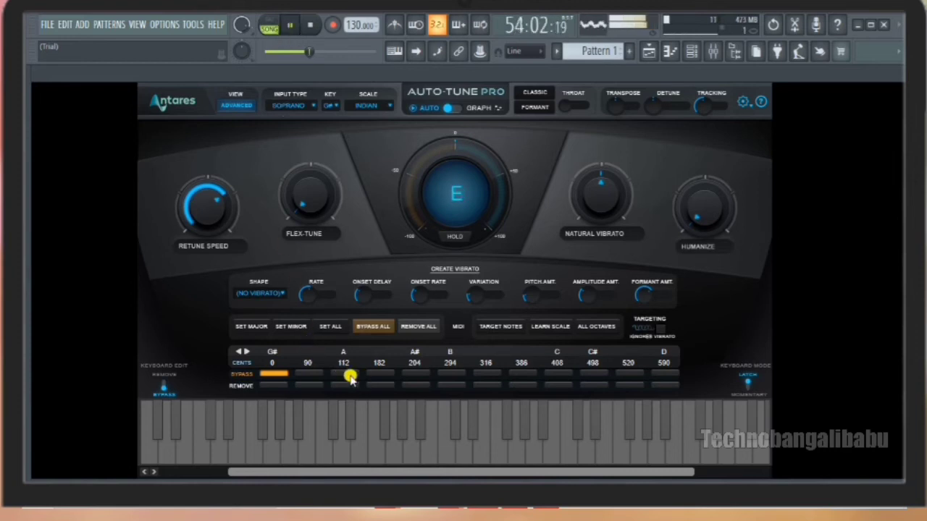
click(664, 373)
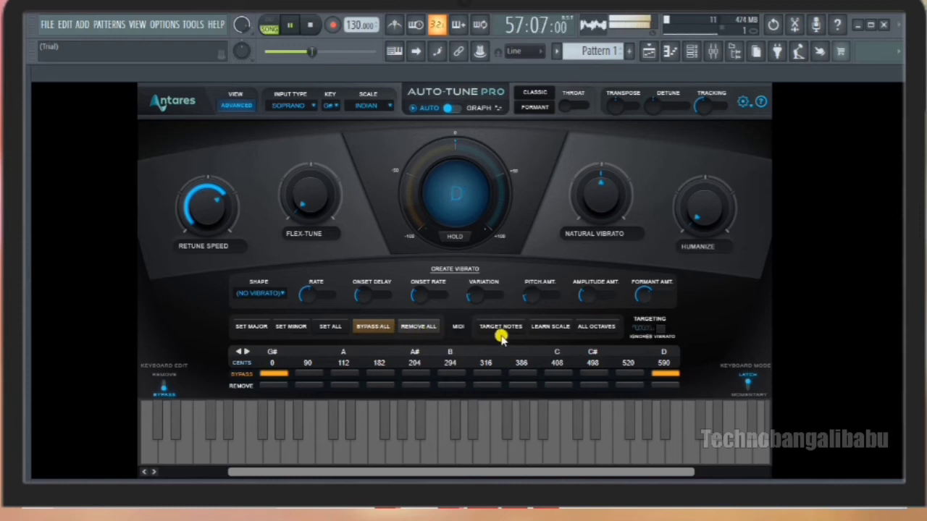
click(300, 26)
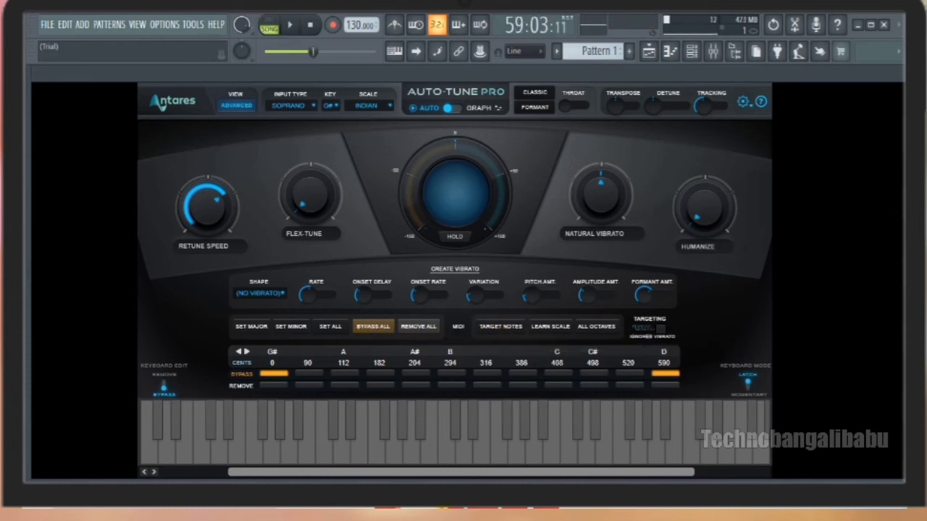
Enable Target Notes and set the G# and D notes to bypass
click(493, 327)
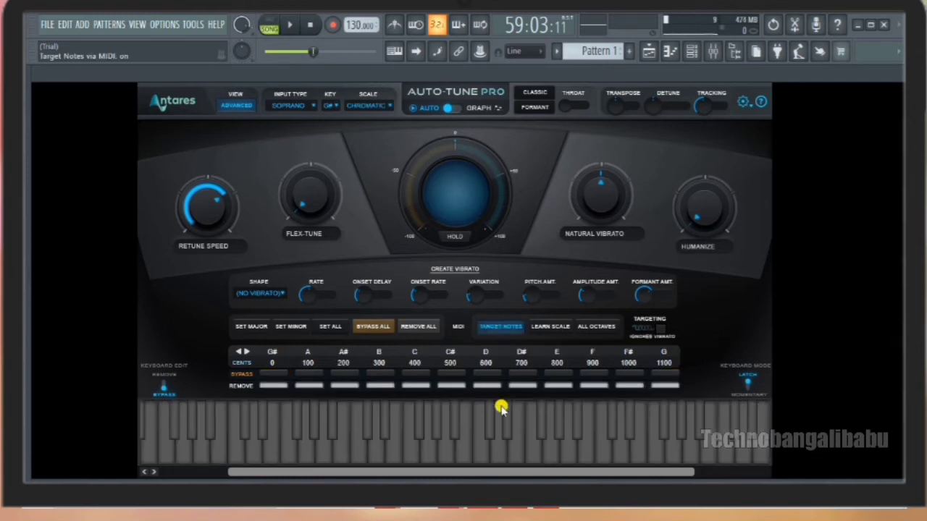
click(273, 374)
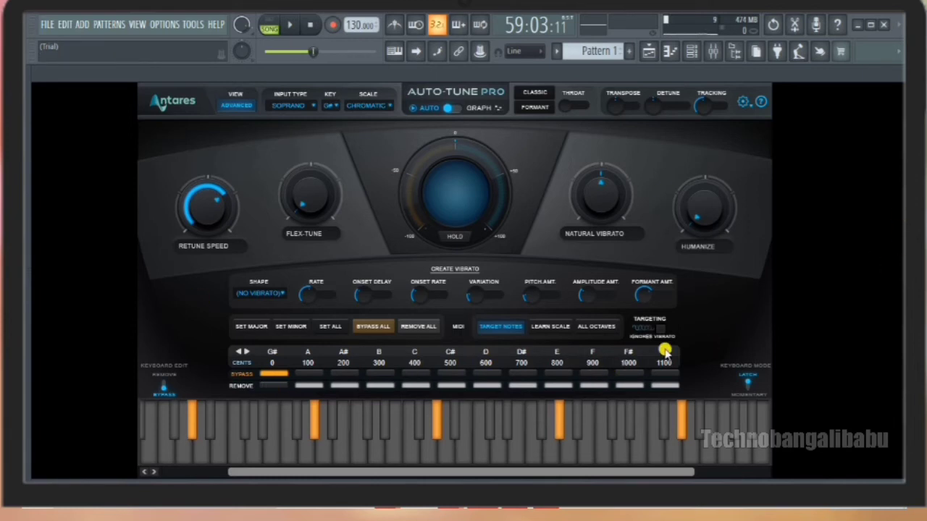
click(487, 373)
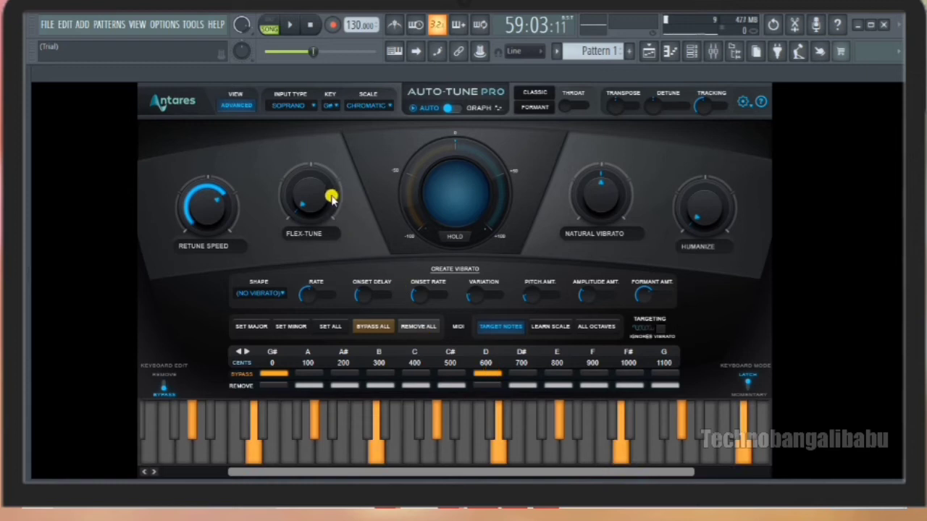
Play the vocal, switch the keyboard mode to Momentary during playback and pause it
click(293, 28)
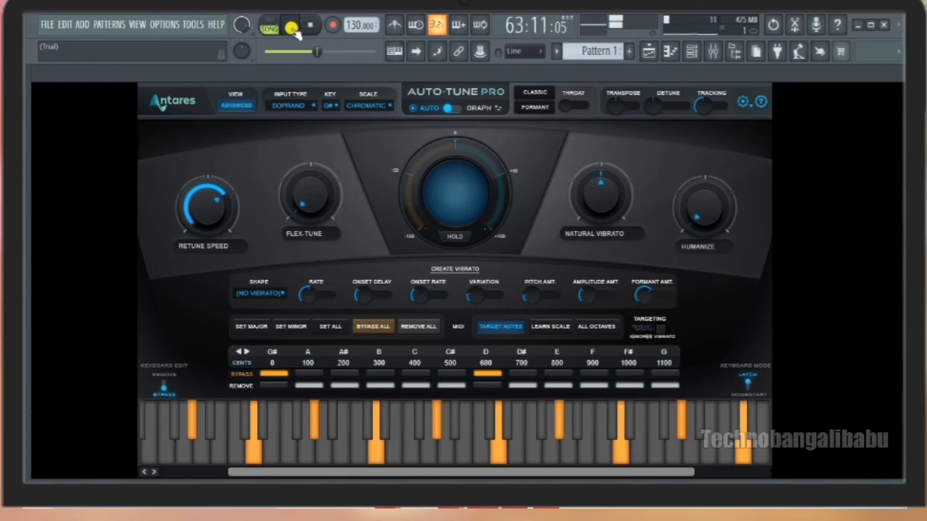
click(748, 388)
click(748, 389)
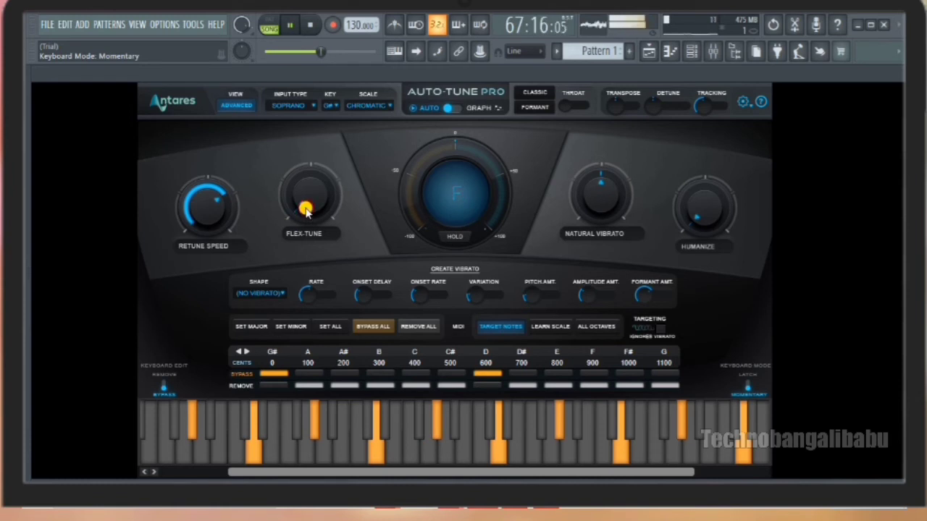
click(292, 24)
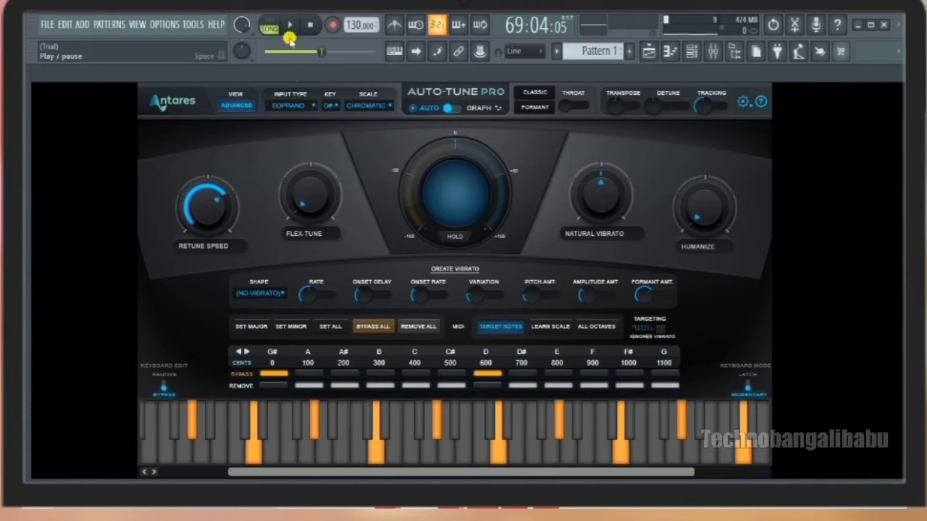
Raise Flex-Tune to roughly a quarter of its range using its separate value knob
right_click(303, 195)
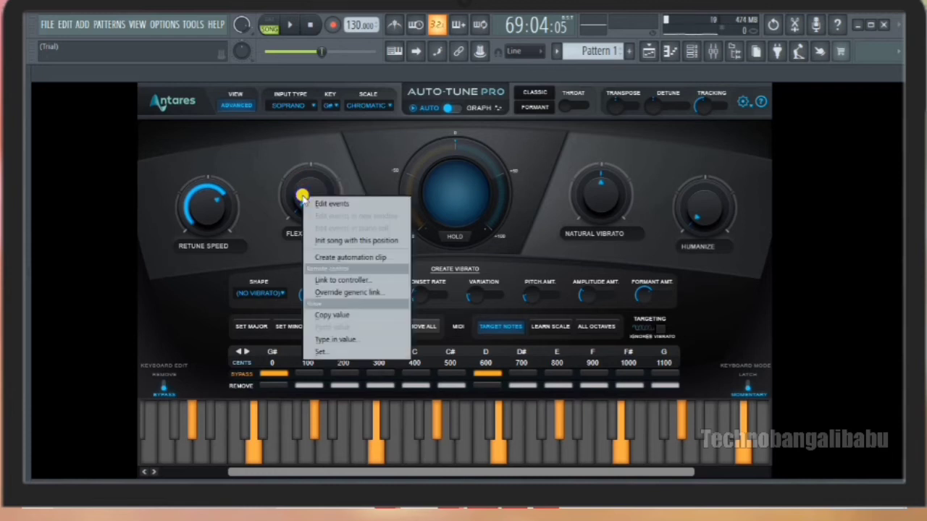
click(324, 352)
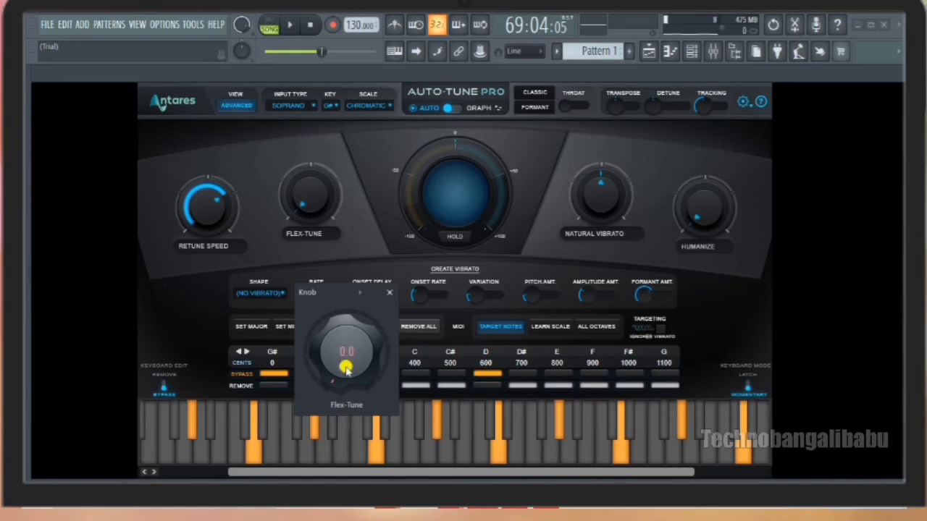
drag(341, 362, 352, 279)
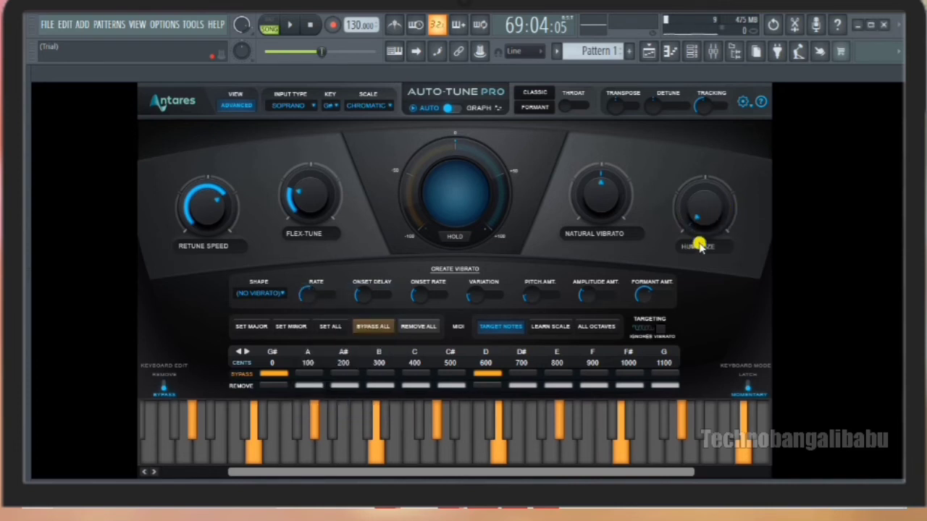
Set Humanize to 21.2 with its separate value knob and close that knob window
right_click(703, 211)
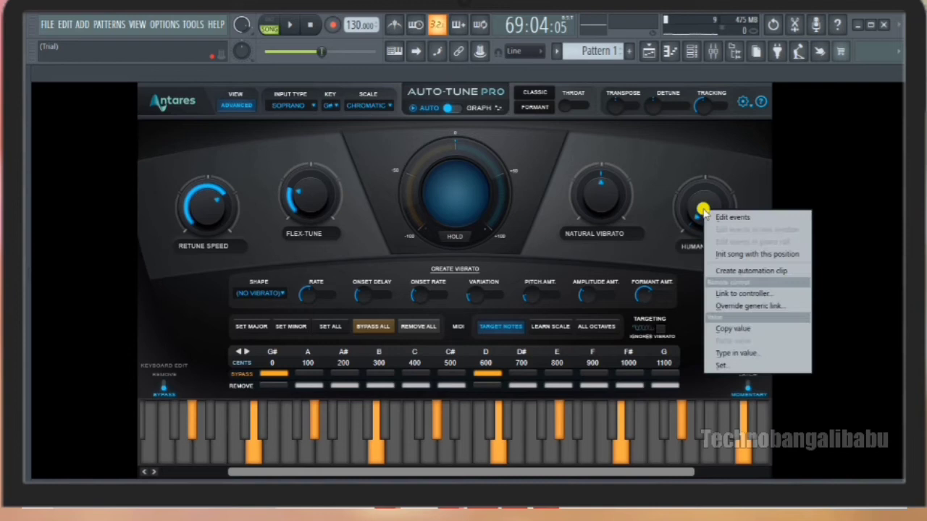
click(729, 367)
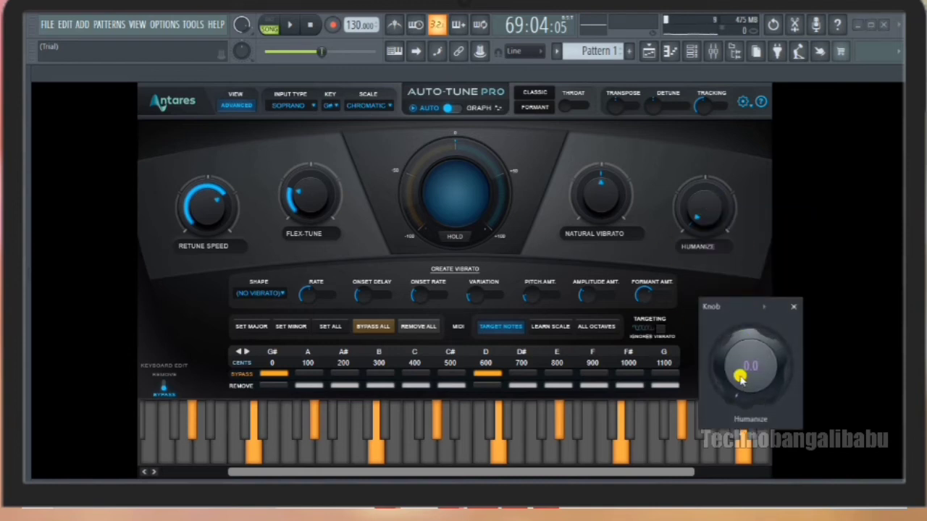
drag(743, 376, 725, 304)
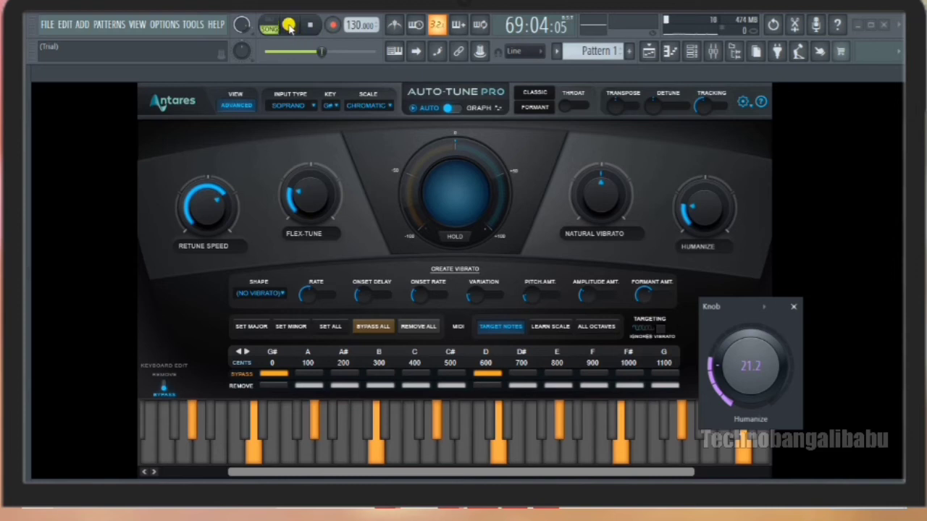
click(794, 307)
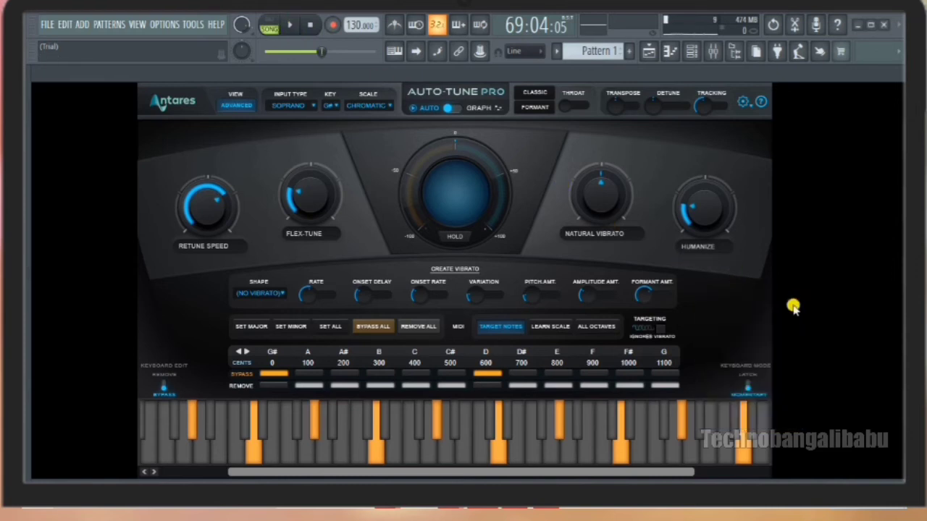
Play a short stretch of the vocal, pause it and change the scale to Indian
click(289, 24)
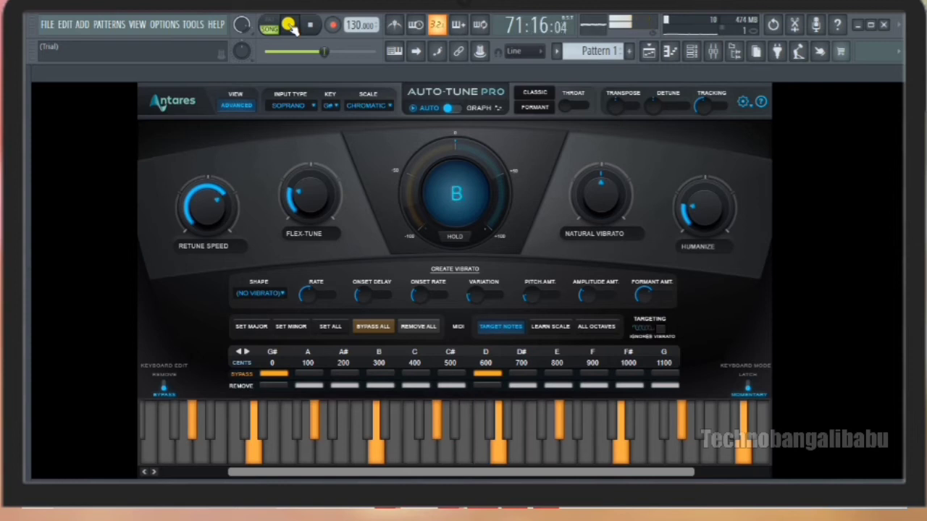
click(291, 24)
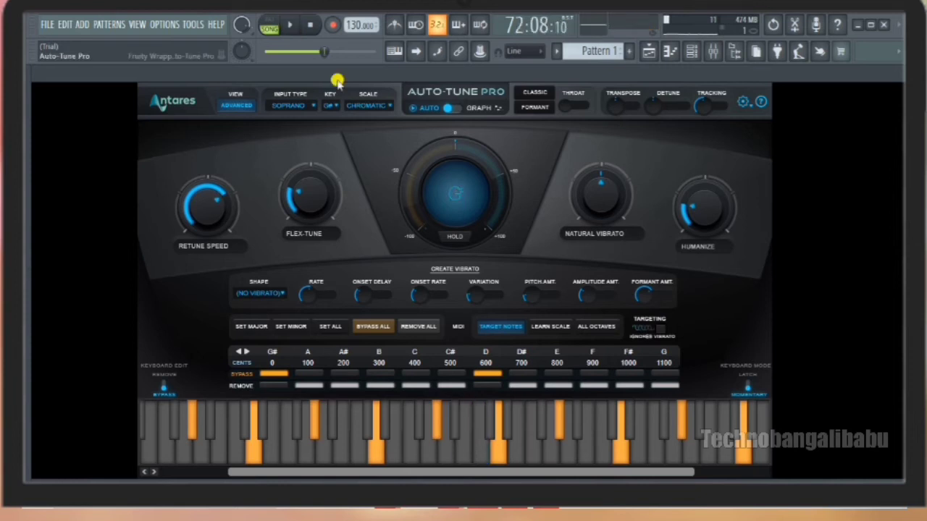
click(390, 106)
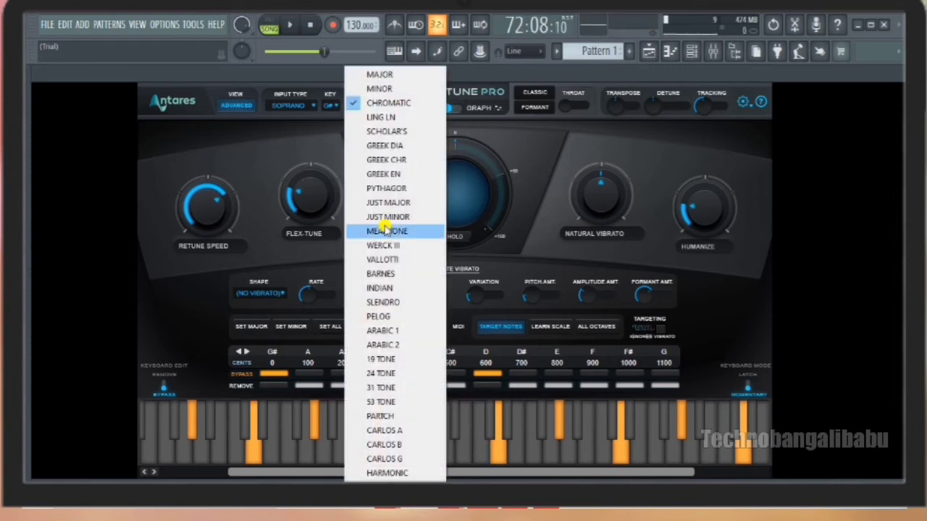
click(369, 288)
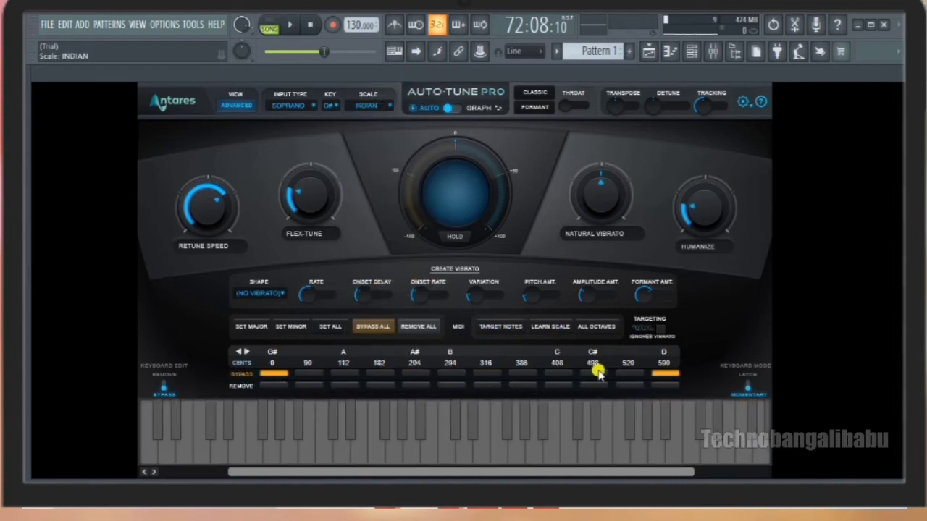
Play the vocal with the Indian scale and try the bypass switches of the A# and B notes
click(290, 26)
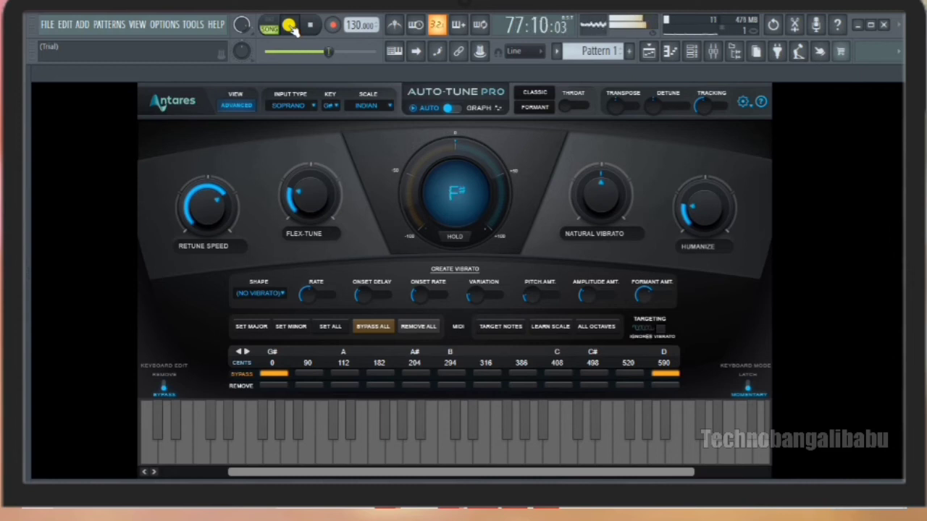
click(410, 375)
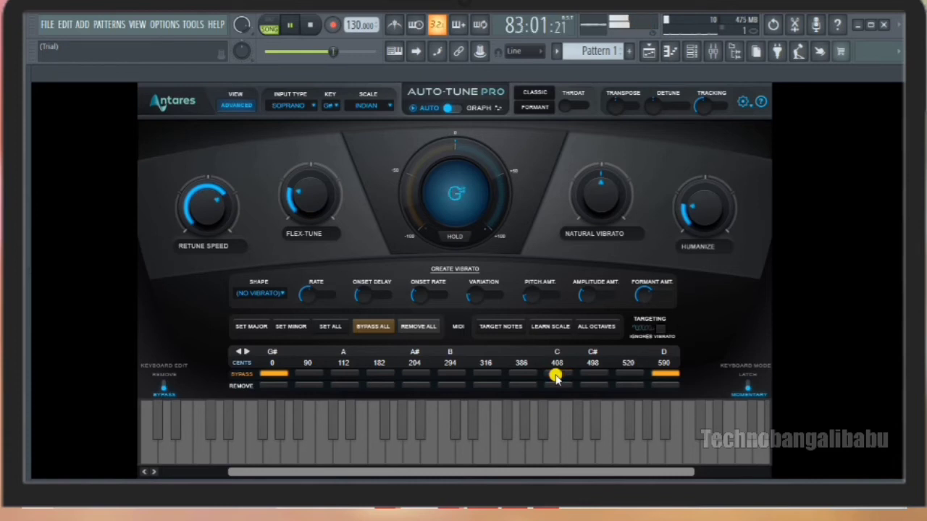
click(446, 374)
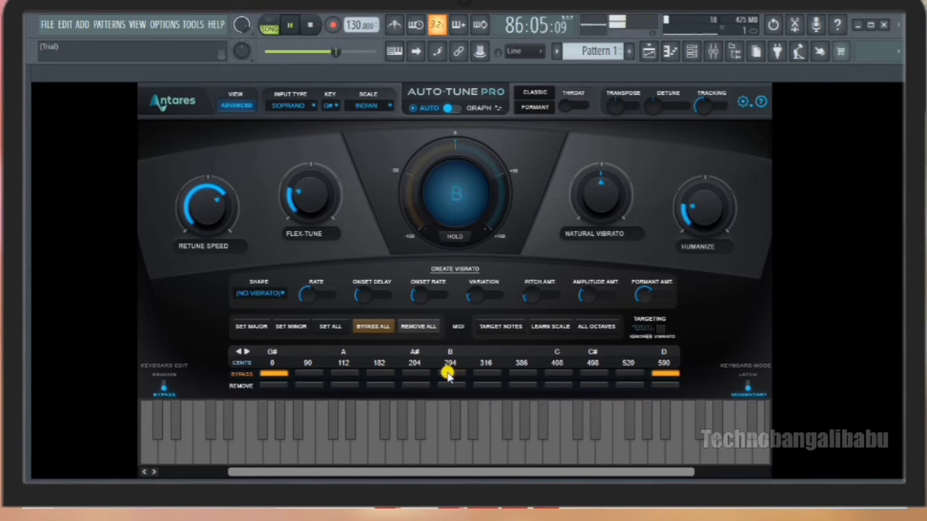
Pause playback and set the input type to Low Male
click(313, 105)
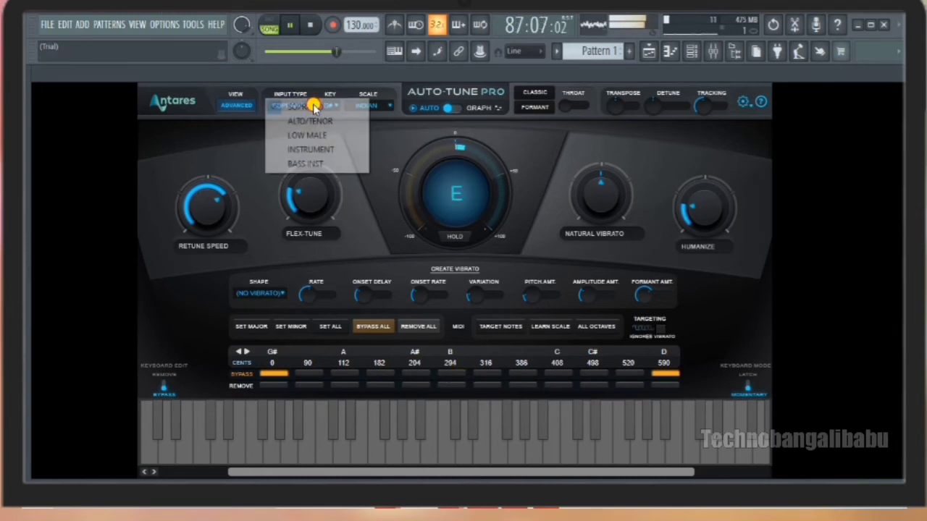
click(293, 27)
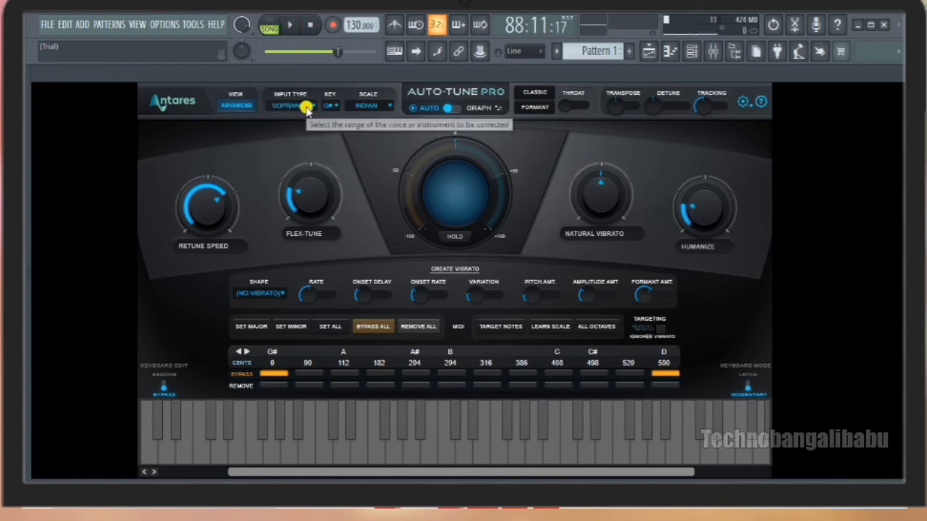
click(308, 107)
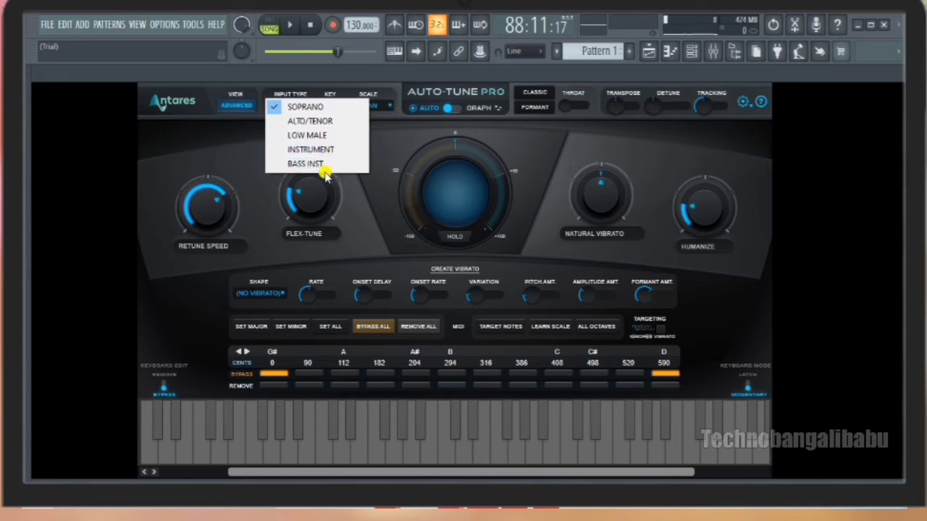
click(306, 136)
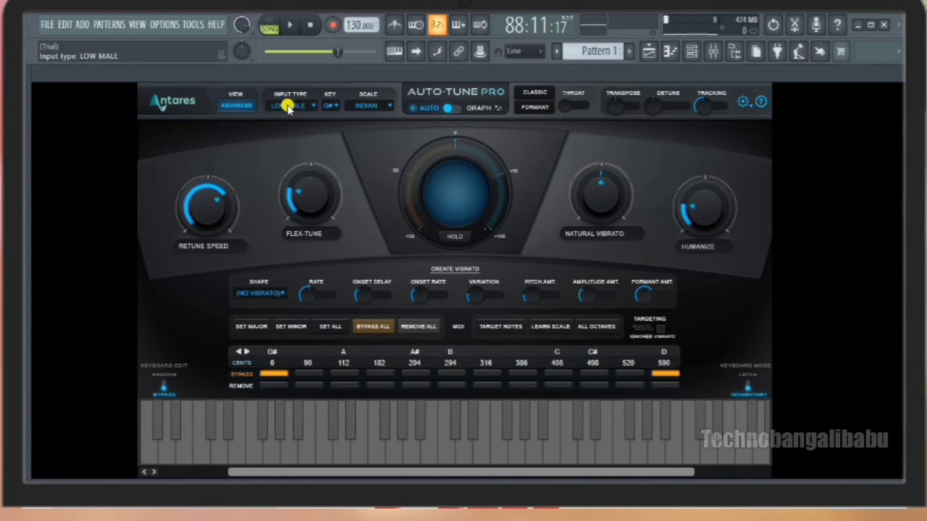
Resume the vocal and set Humanize to 34.7 with its separate value knob, closing the knob window
click(290, 28)
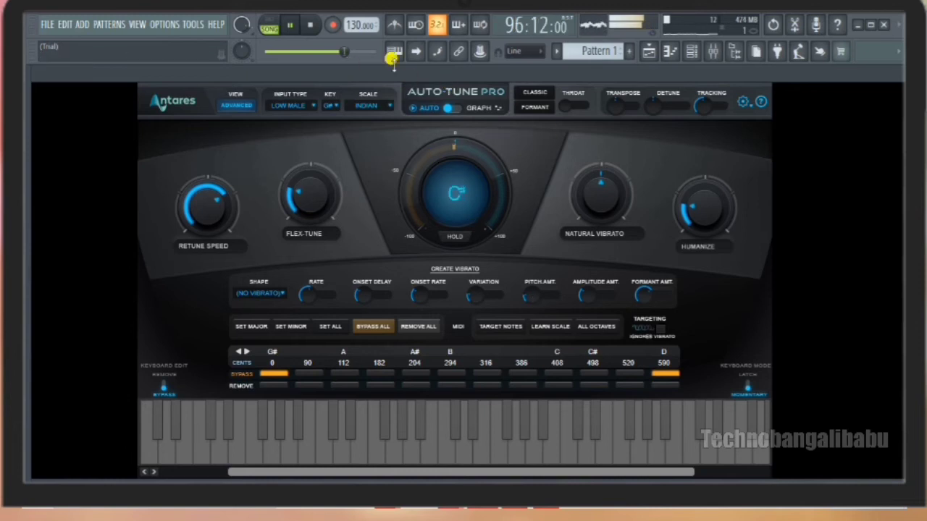
right_click(692, 211)
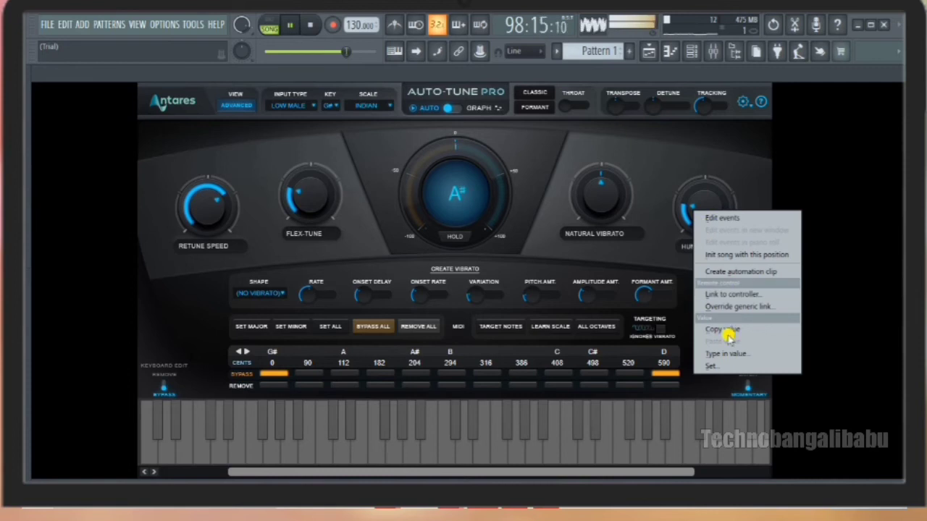
click(717, 367)
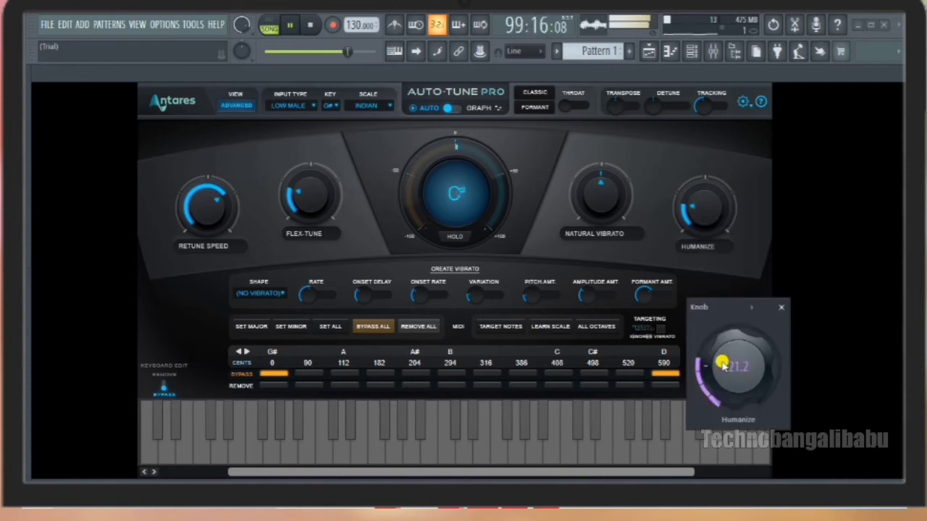
drag(721, 360, 713, 261)
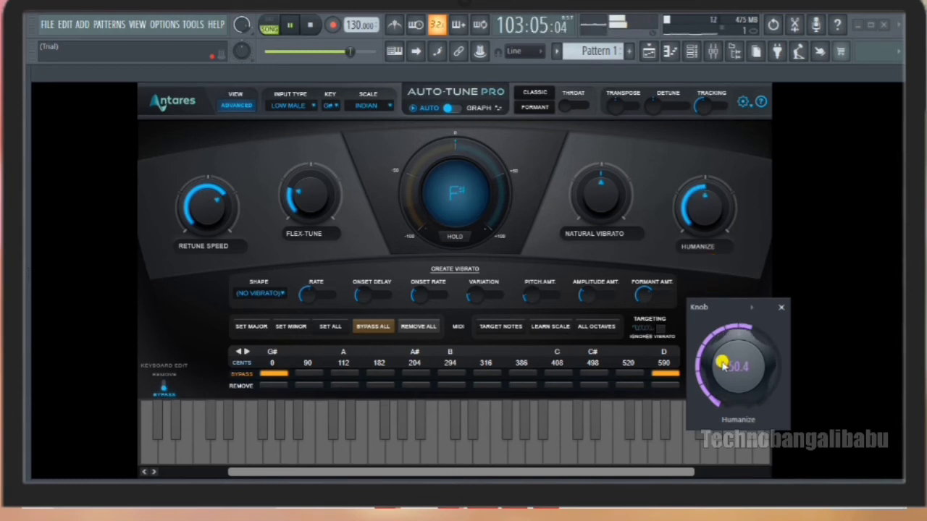
drag(722, 362, 724, 367)
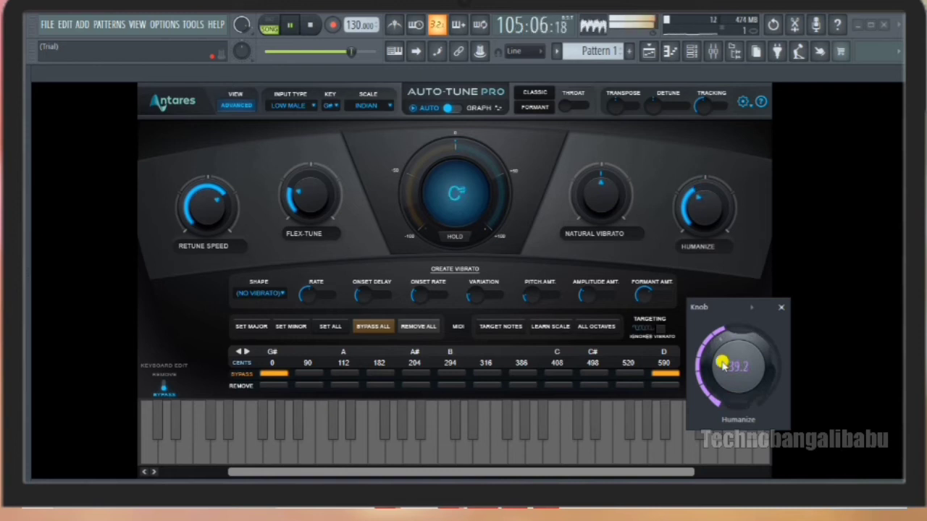
drag(722, 362, 724, 365)
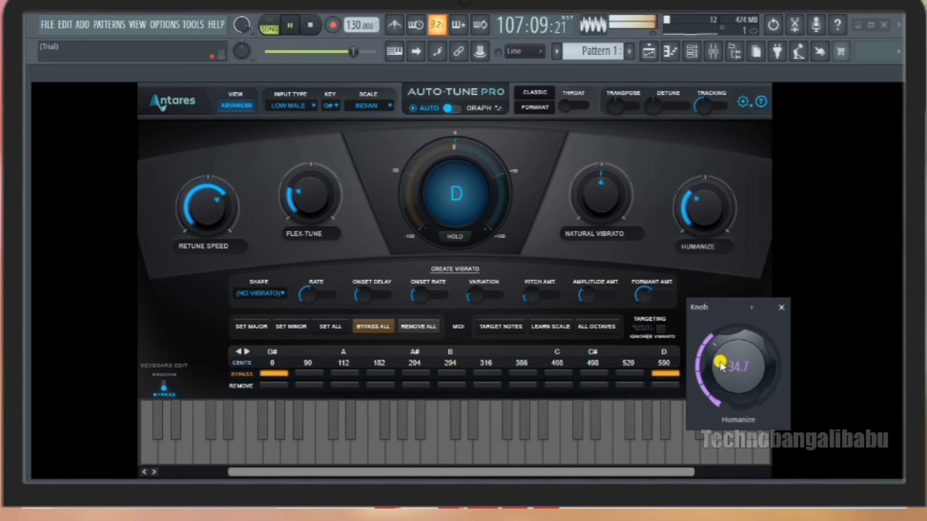
click(781, 308)
Set Natural Vibrato to 54.3 with its separate value knob and close that knob window
right_click(601, 203)
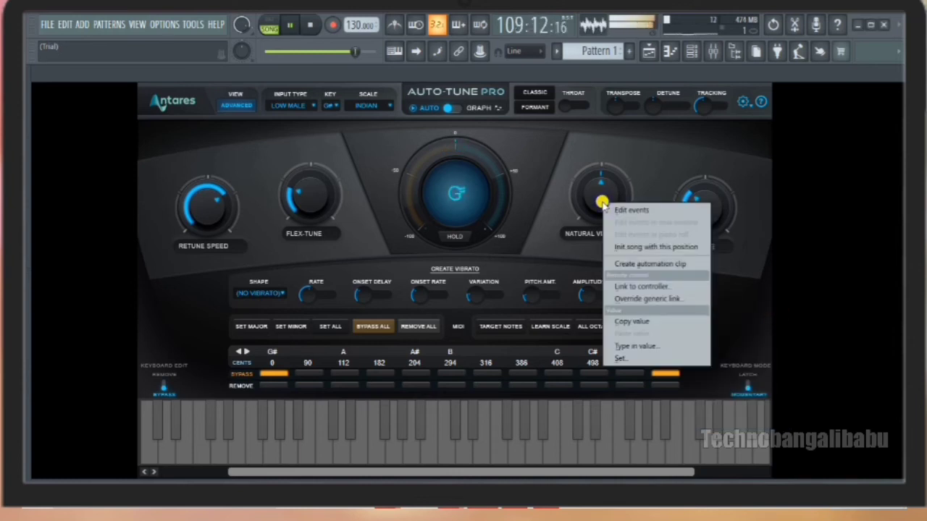
click(622, 362)
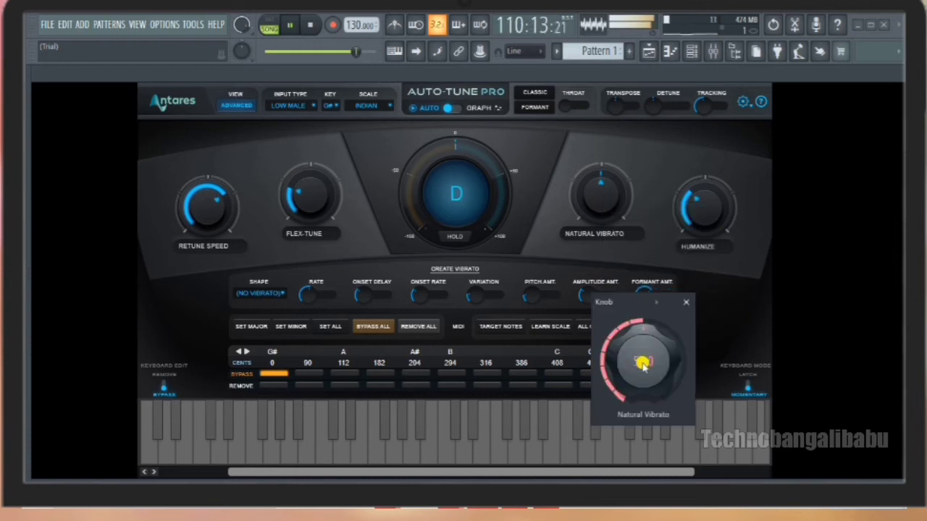
mouse_move(638, 356)
mouse_down()
mouse_move(635, 341)
mouse_move(638, 357)
mouse_up()
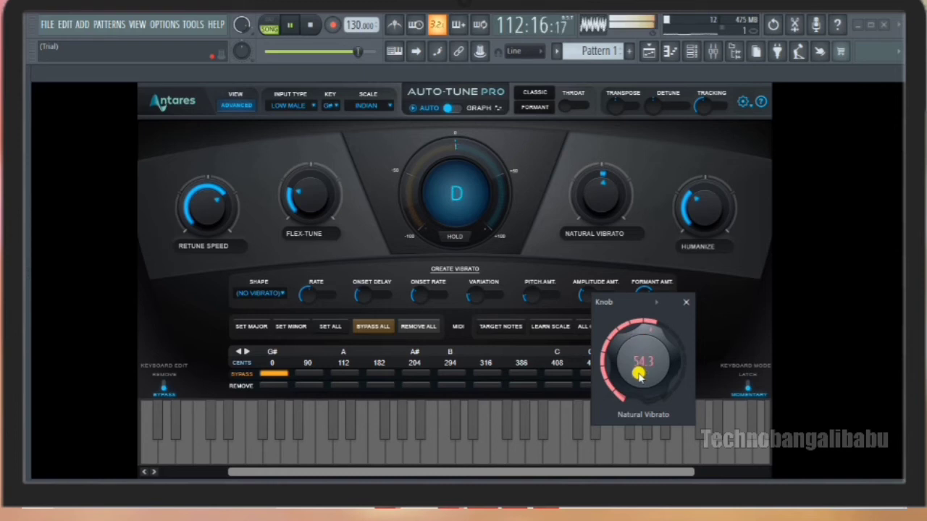
click(684, 304)
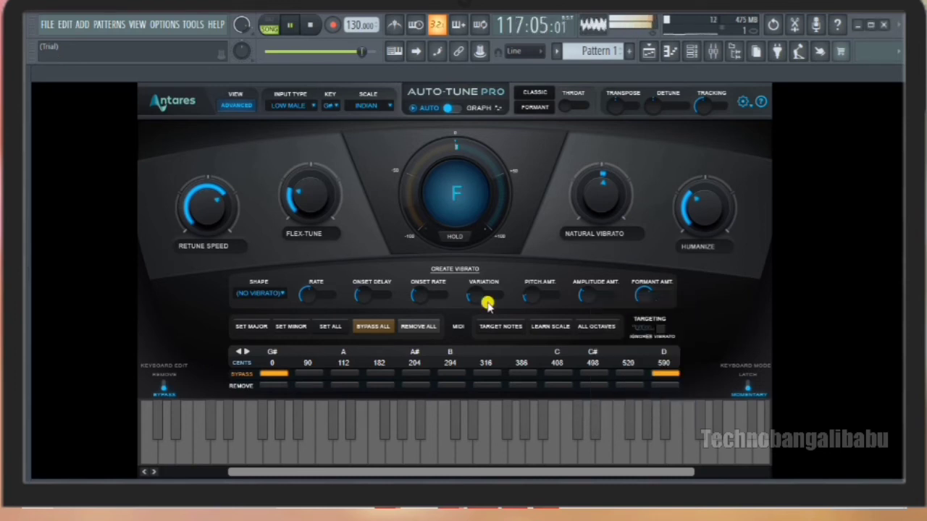
Set Flex-Tune to 50.1 with its separate value knob, close the knob window and pause playback
right_click(305, 204)
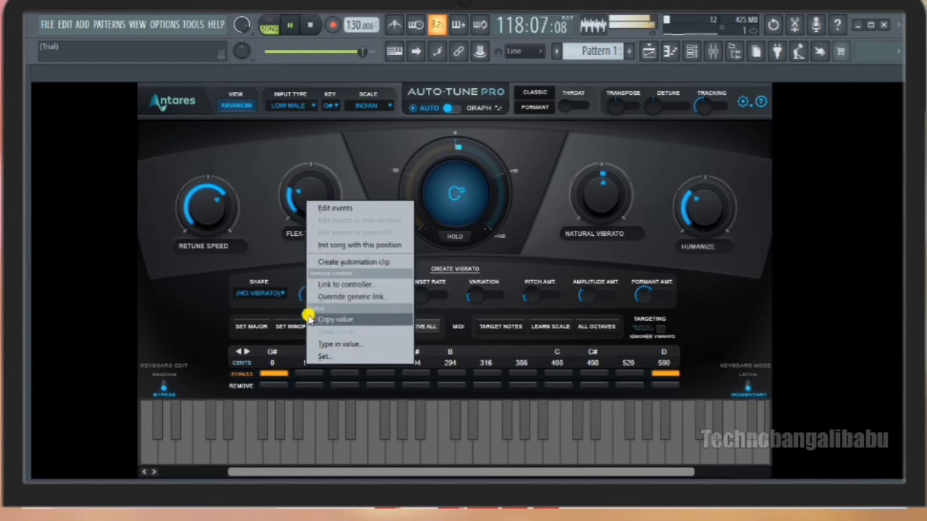
click(321, 355)
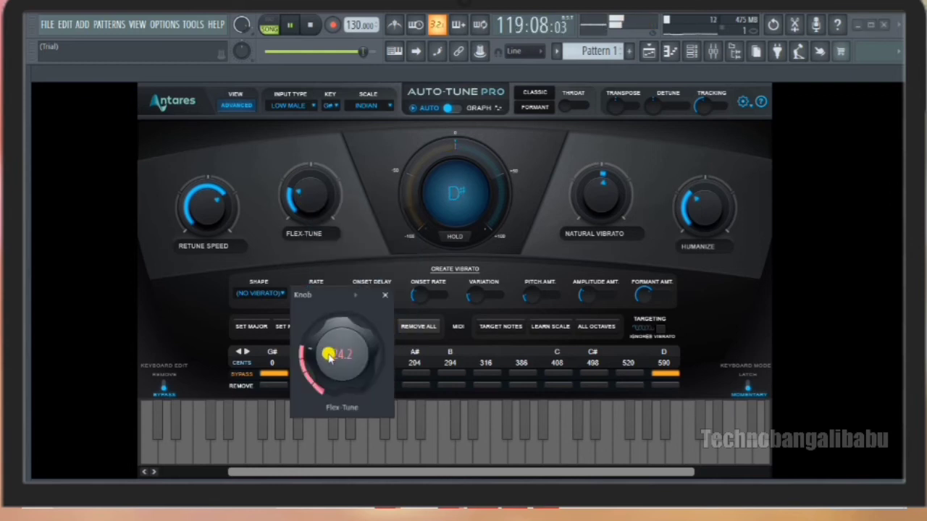
drag(328, 353, 335, 279)
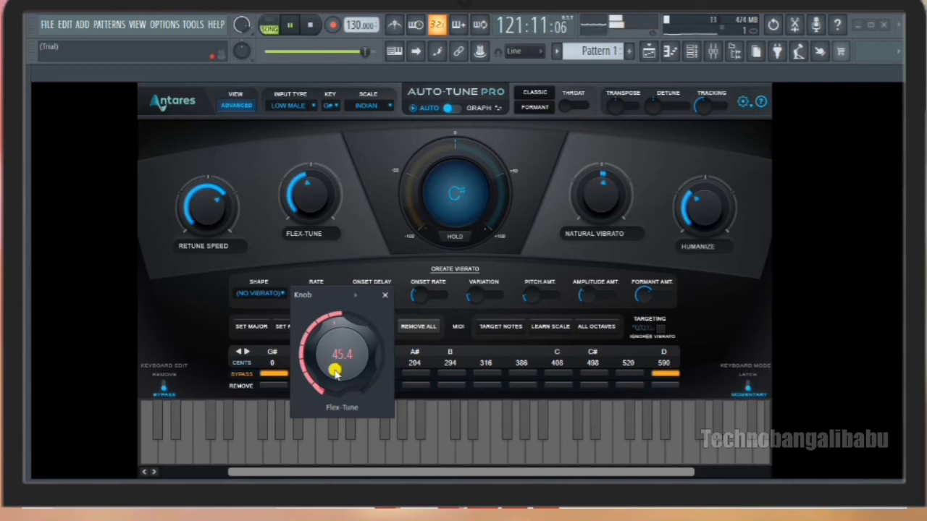
mouse_move(334, 370)
mouse_down()
mouse_move(337, 351)
mouse_move(334, 370)
mouse_up()
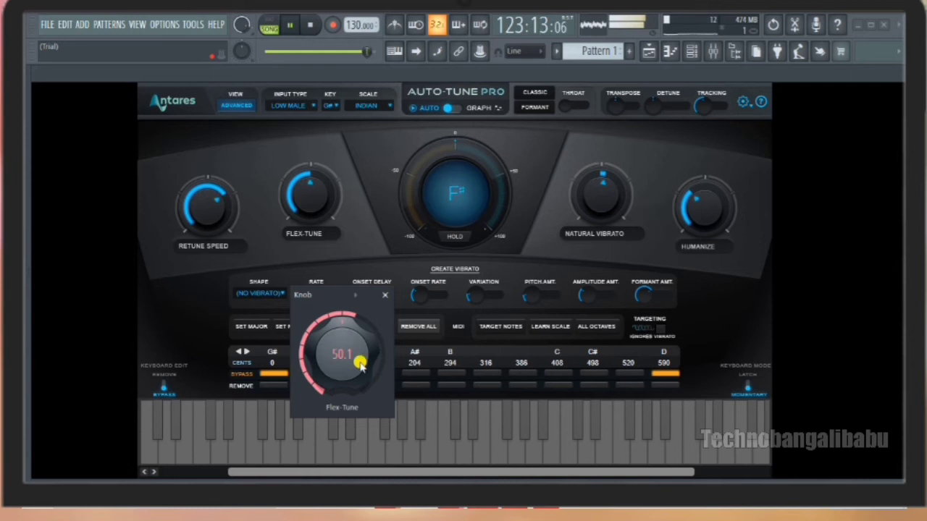
click(384, 297)
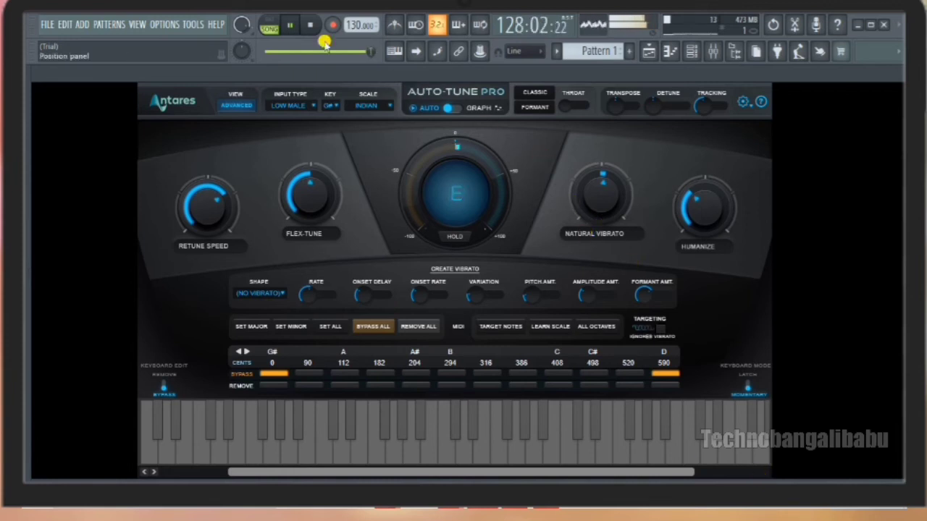
click(290, 26)
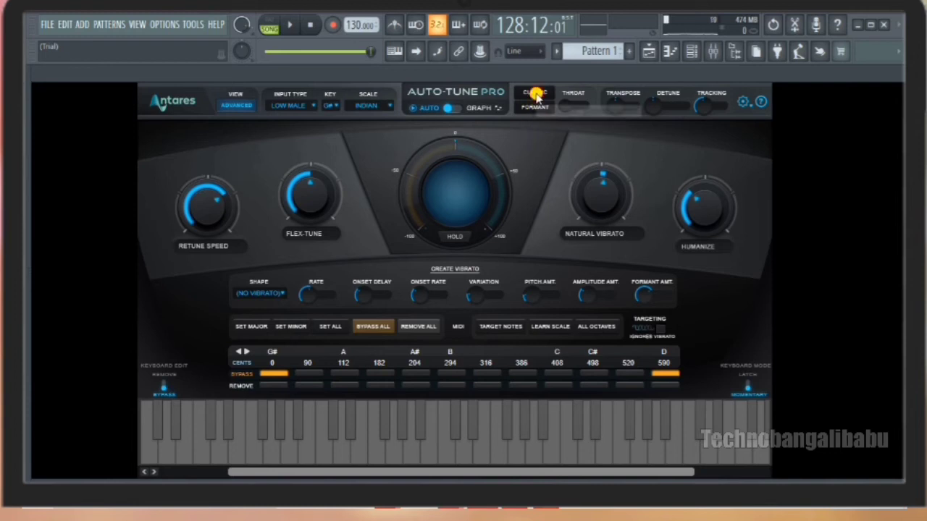
Turn Classic mode on and back off, and try the Formant option
click(534, 93)
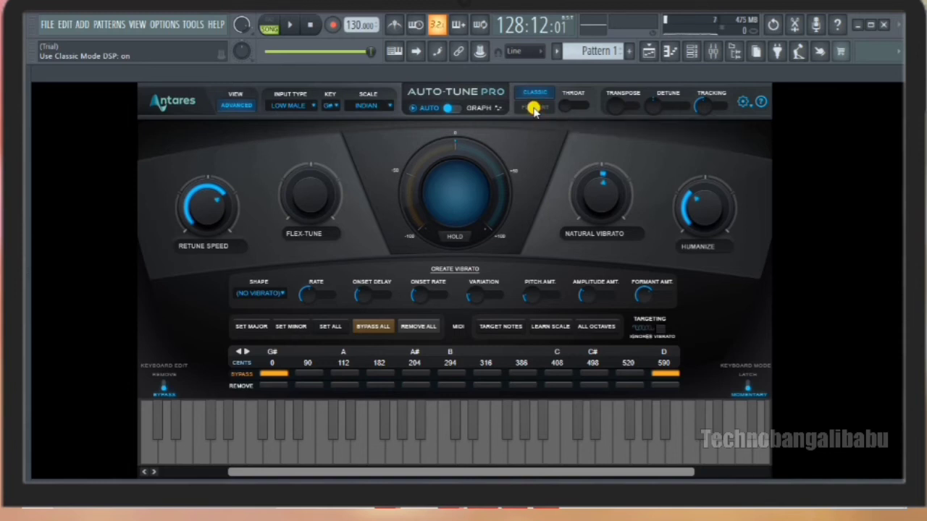
click(535, 93)
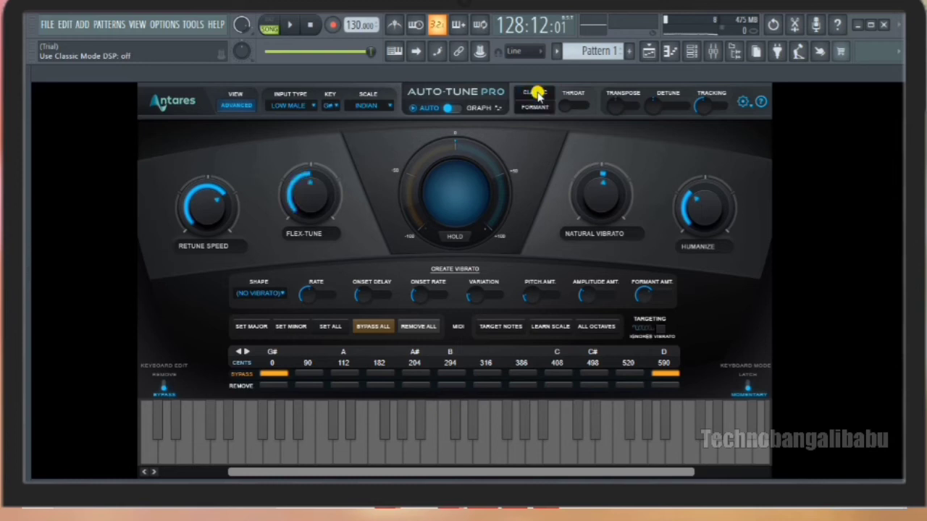
click(533, 108)
Play the vocal and remove the 90, 112, 182 and 204 cent notes from the Indian scale
click(286, 23)
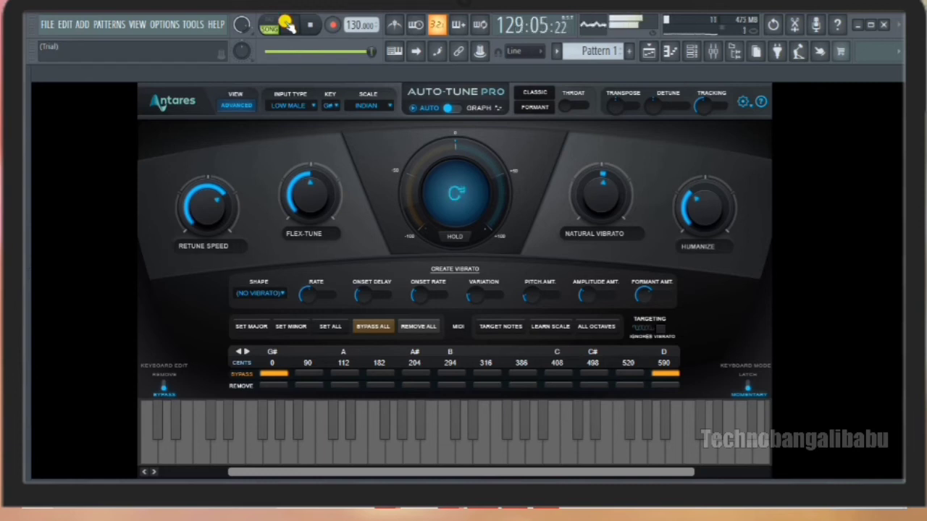
click(312, 387)
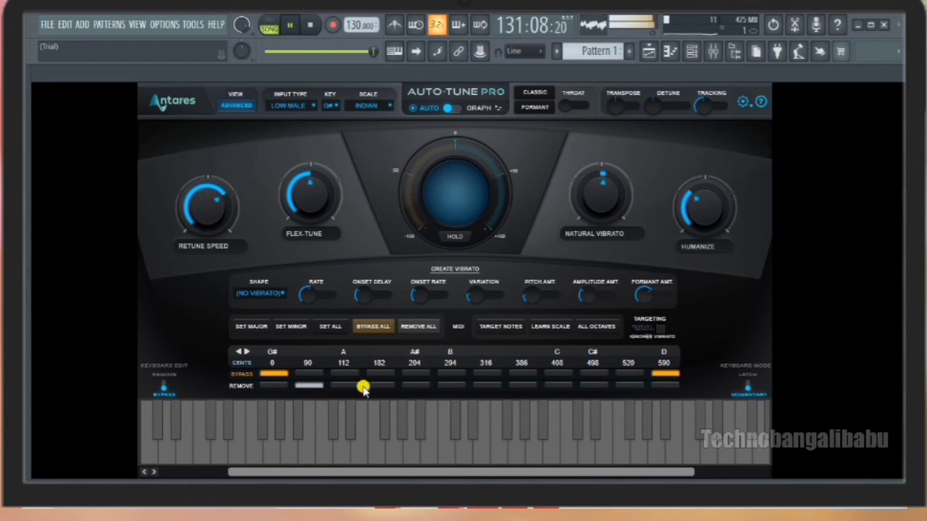
click(348, 386)
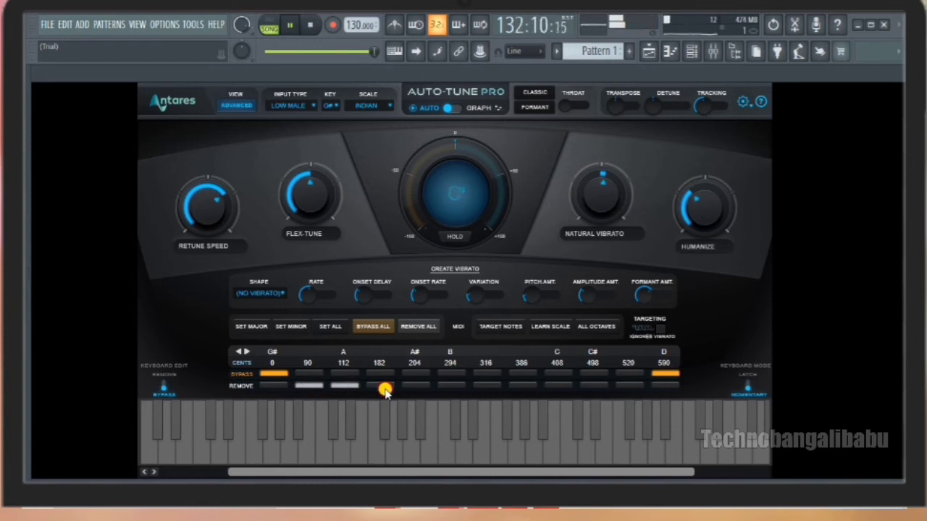
click(411, 387)
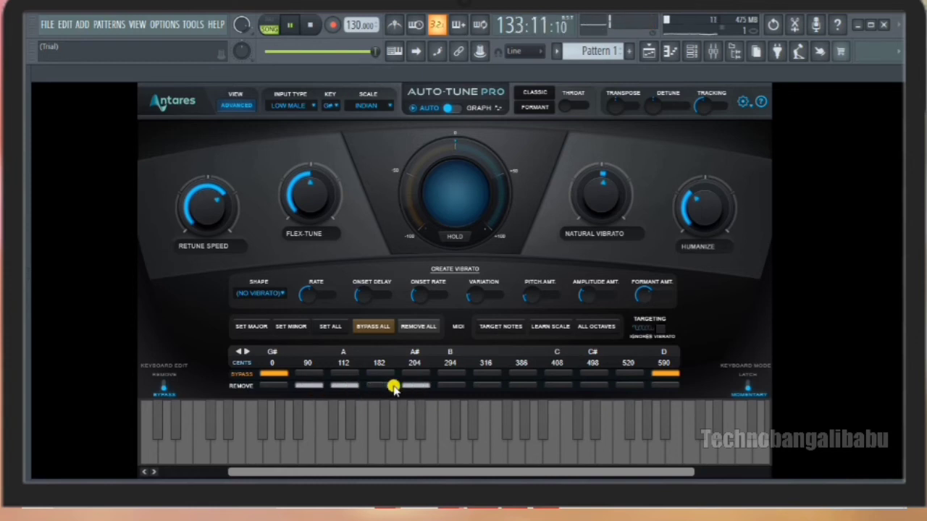
click(379, 386)
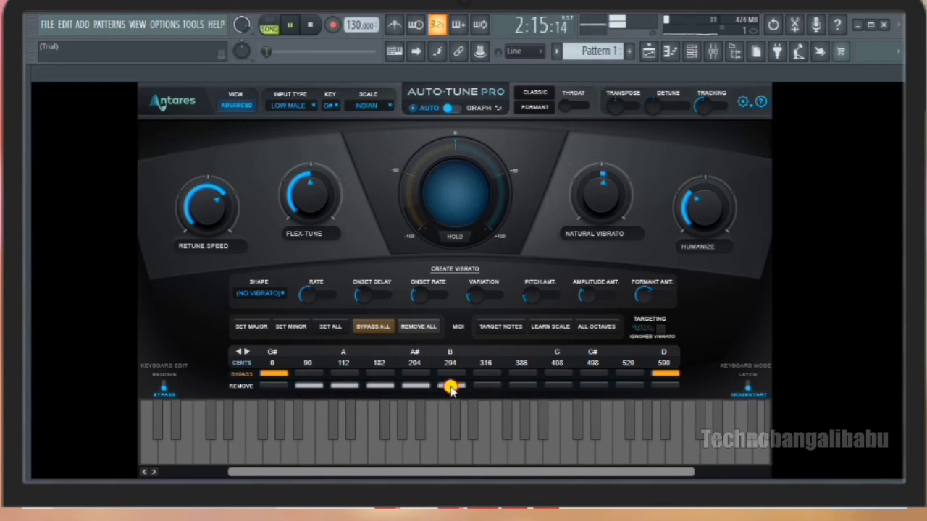
Remove the 294, 316, 386, 498 and 520 cent notes, bypass the 408 cent note, and pause playback
click(451, 387)
click(487, 386)
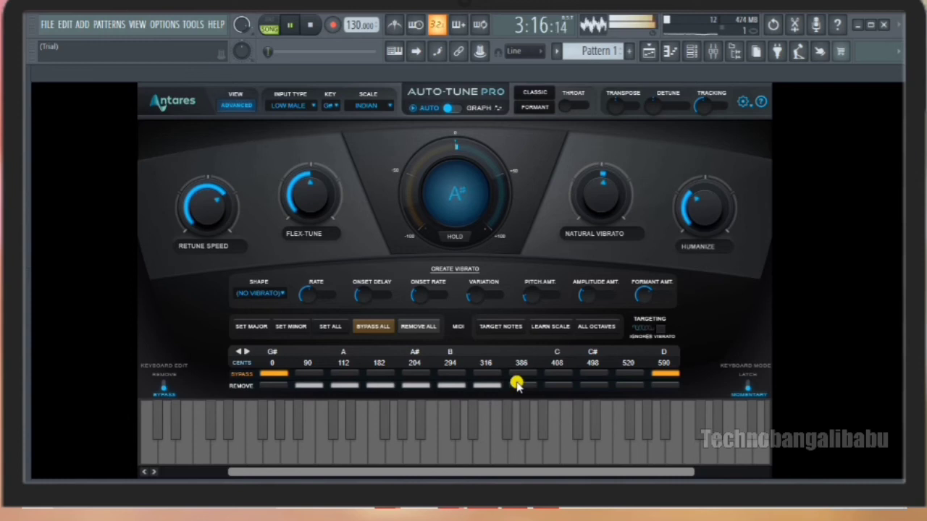
click(553, 385)
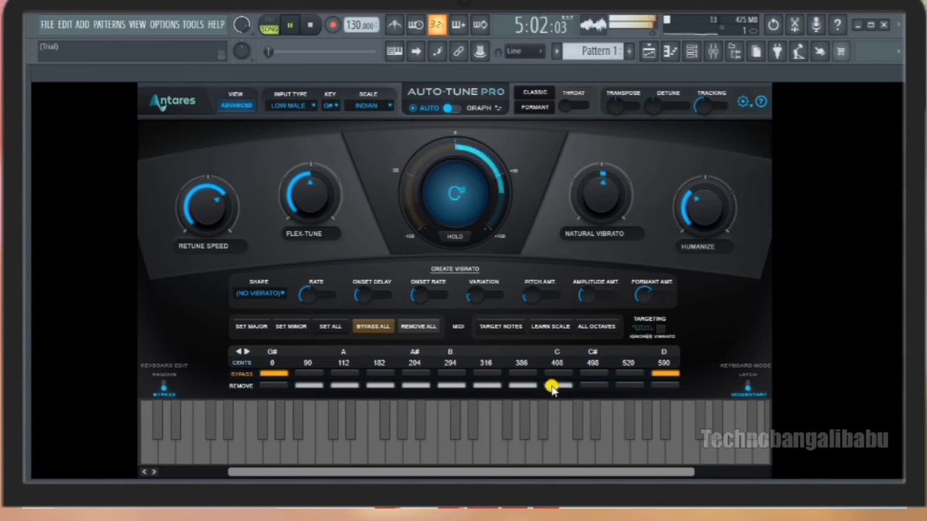
click(595, 386)
click(628, 386)
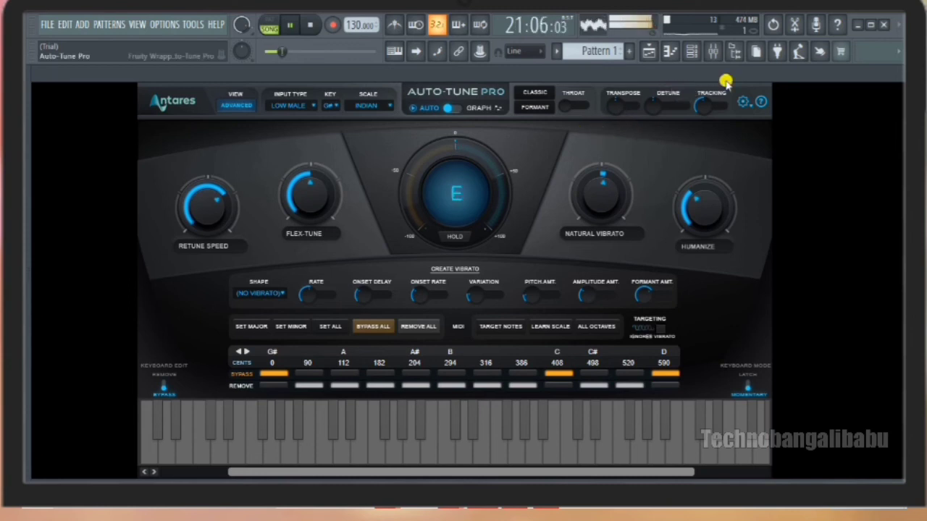
click(287, 27)
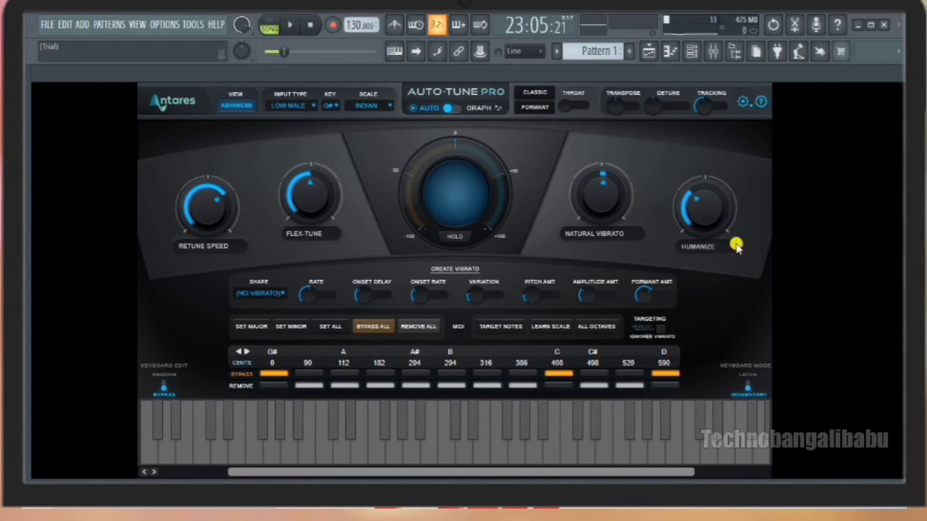
Load Auto-Key into slot 2 of the Master mixer track and move its window clear of the track faders
click(714, 56)
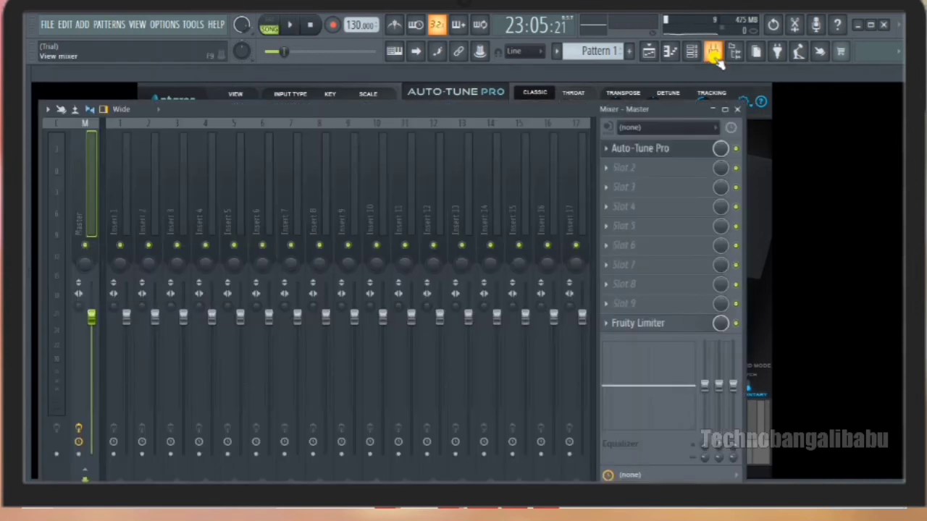
click(611, 168)
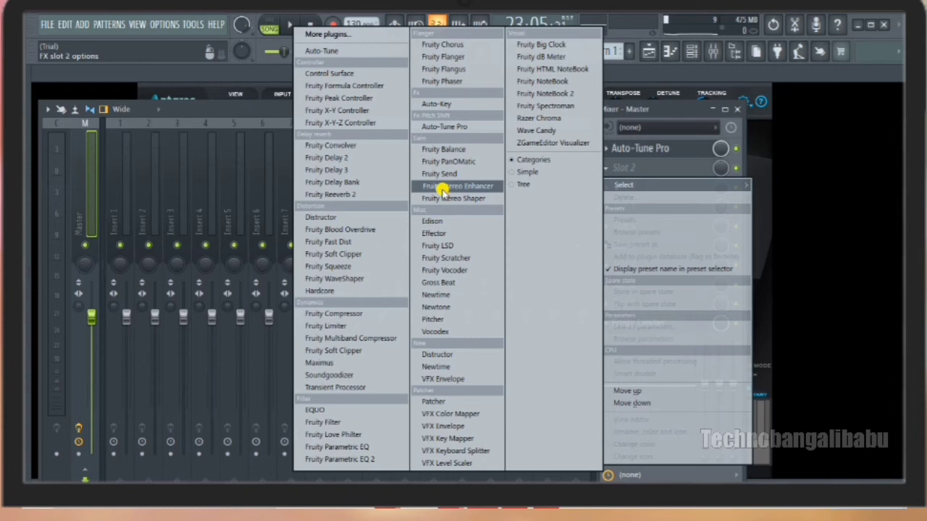
click(457, 106)
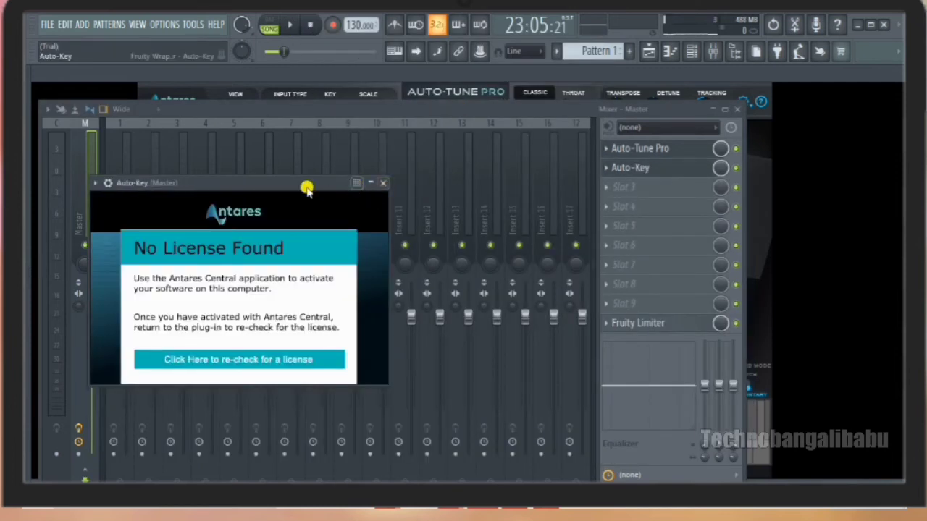
drag(281, 186, 458, 195)
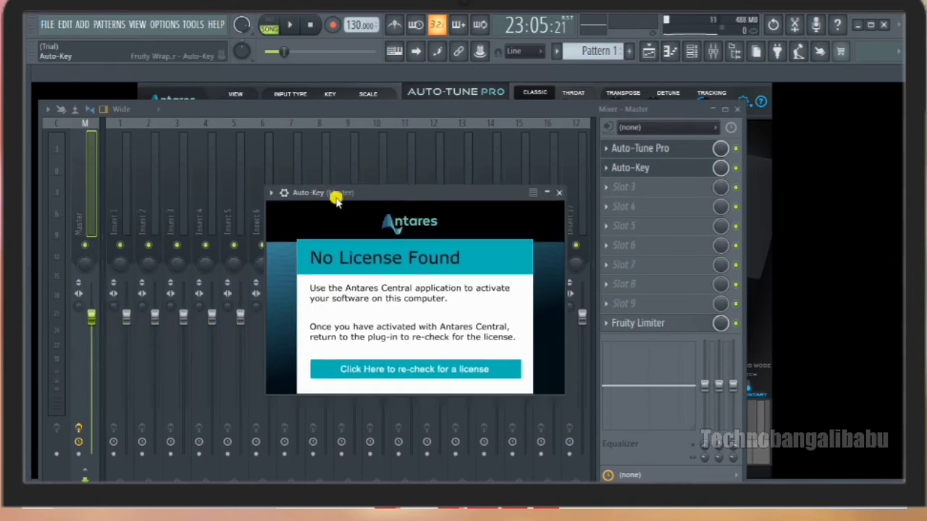
Show Auto-Key's detailed plugin settings and set its bit size to 64 bit
click(284, 193)
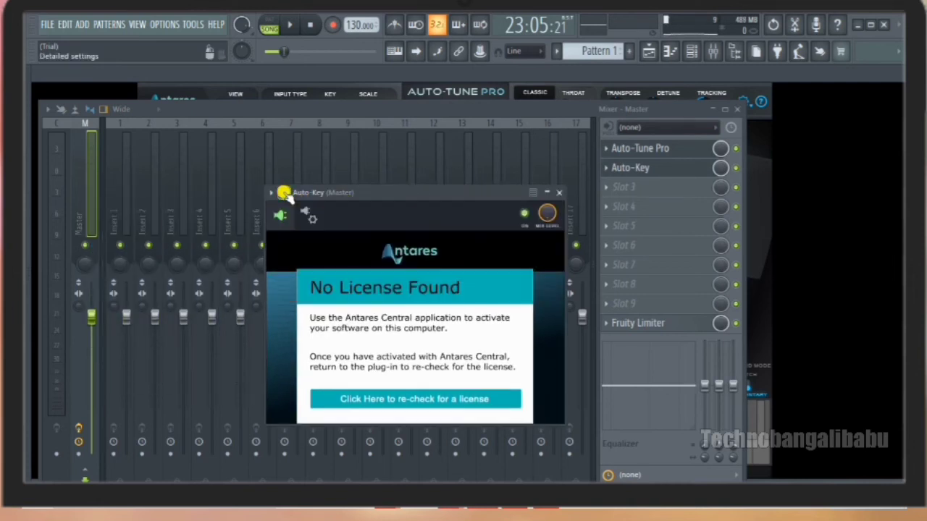
click(303, 214)
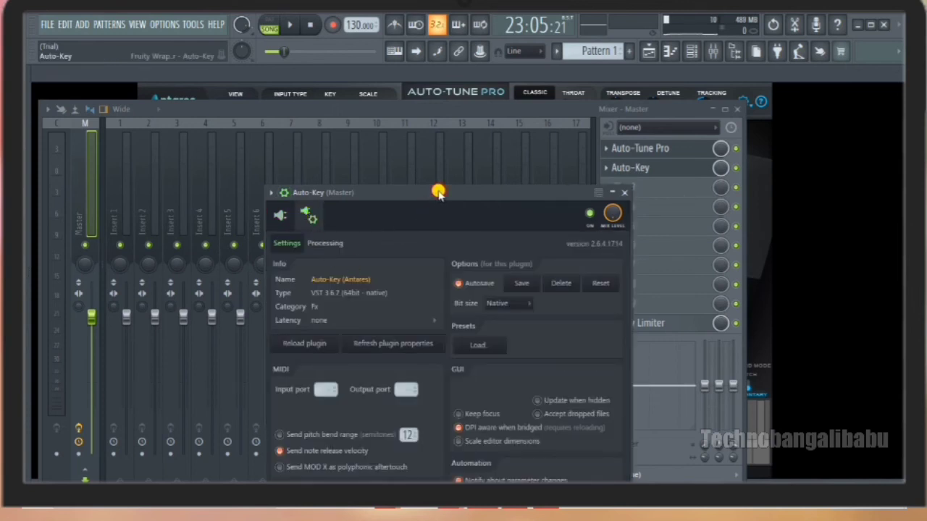
drag(438, 192, 388, 120)
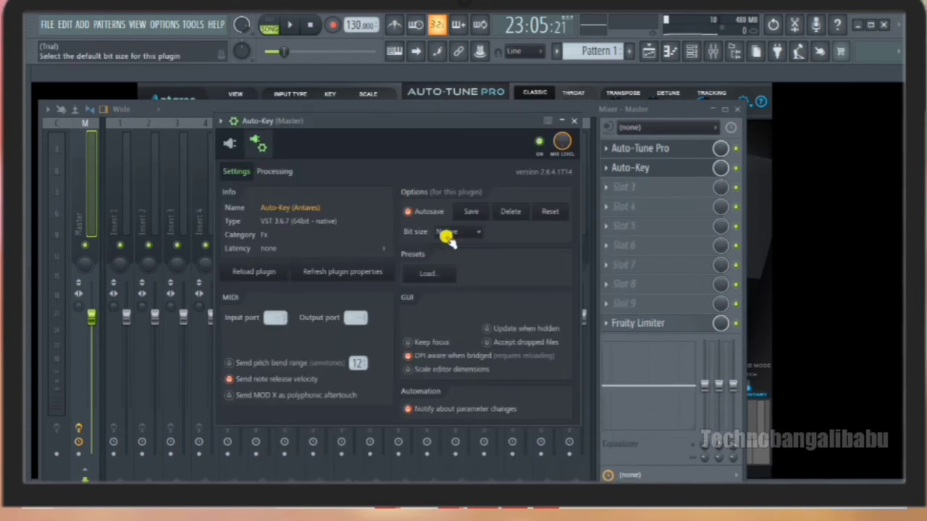
click(477, 232)
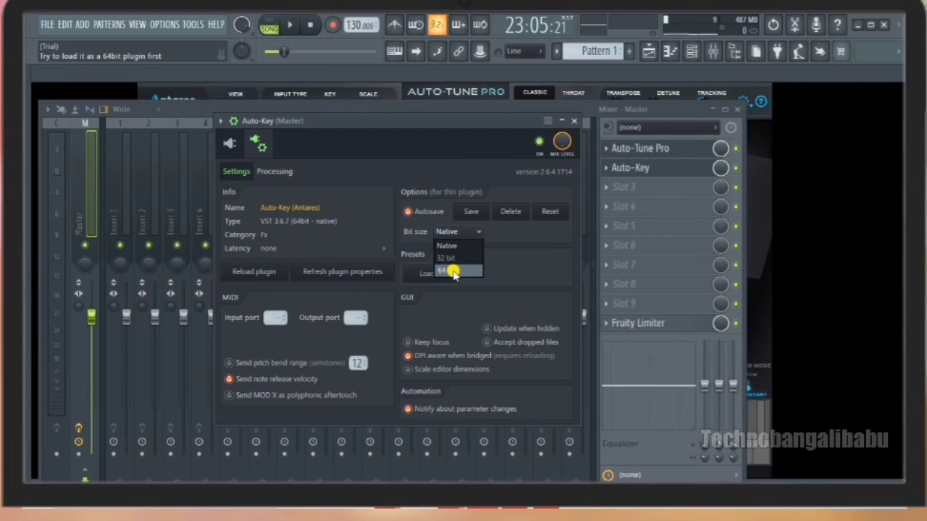
click(452, 271)
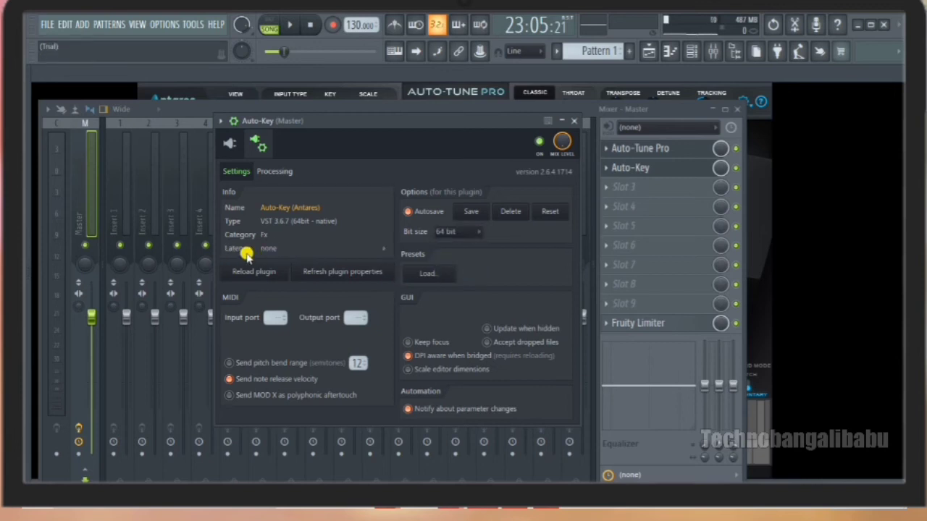
Set Auto-Key's latency in samples to 0
click(384, 249)
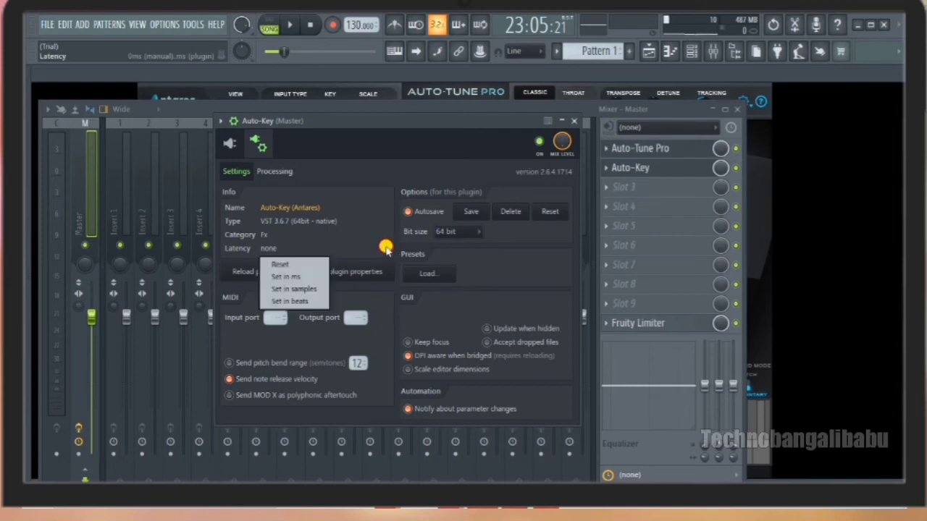
click(310, 290)
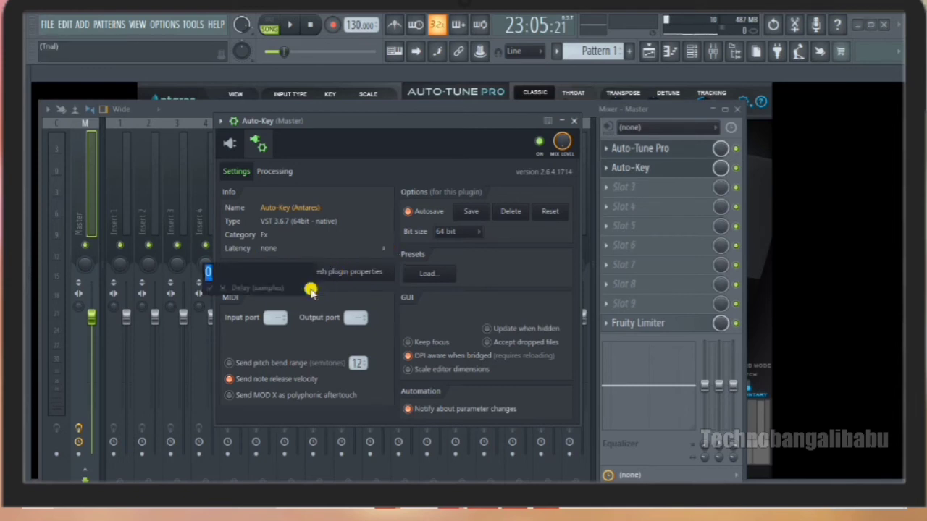
click(214, 290)
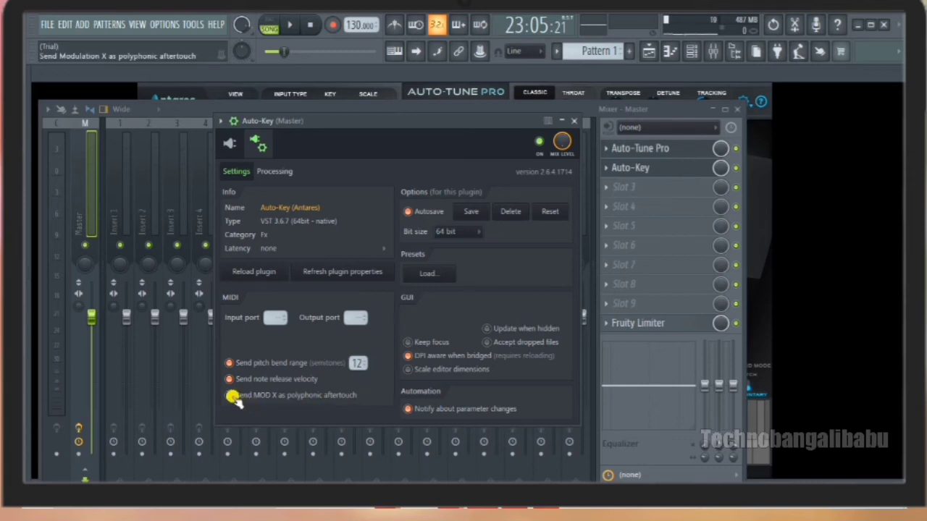
Enable Update when hidden, Accept dropped files, Scale editor dimensions and Keep focus for Auto-Key, accepting the Keep focus warning
click(489, 330)
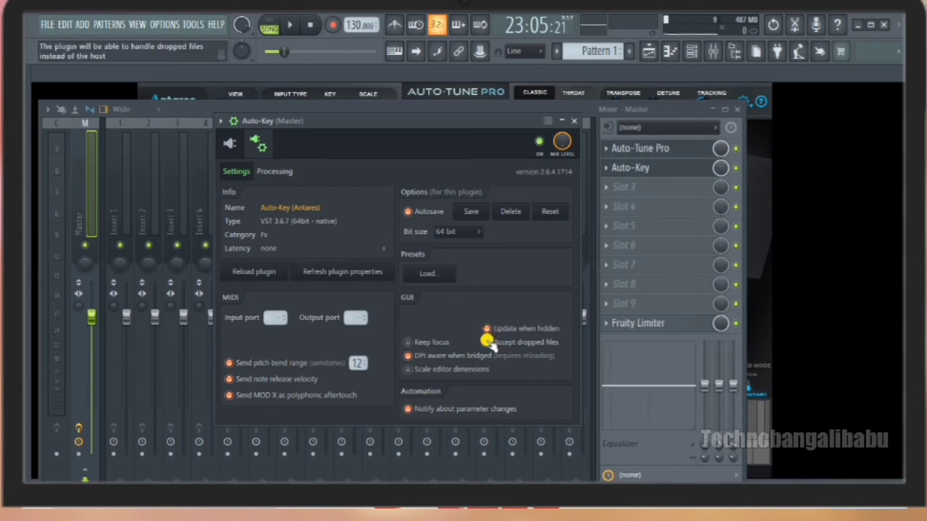
click(487, 342)
click(406, 371)
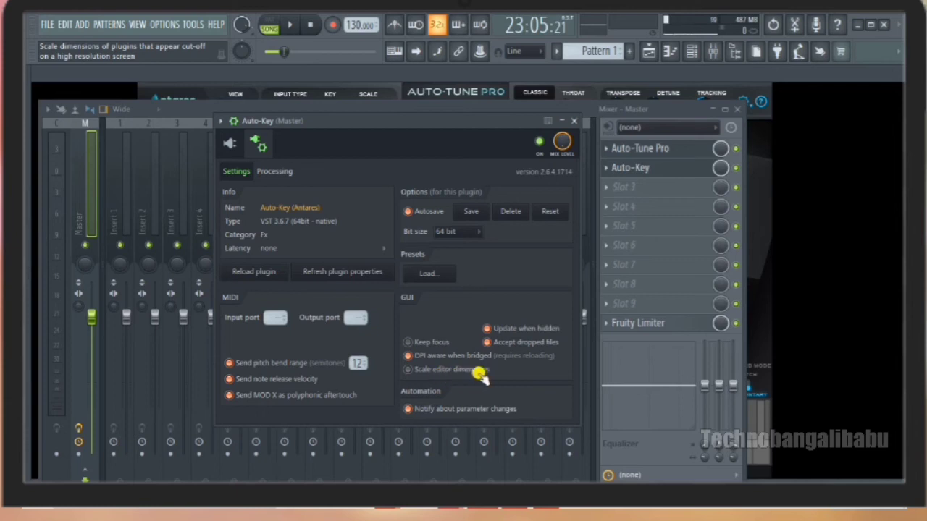
click(409, 370)
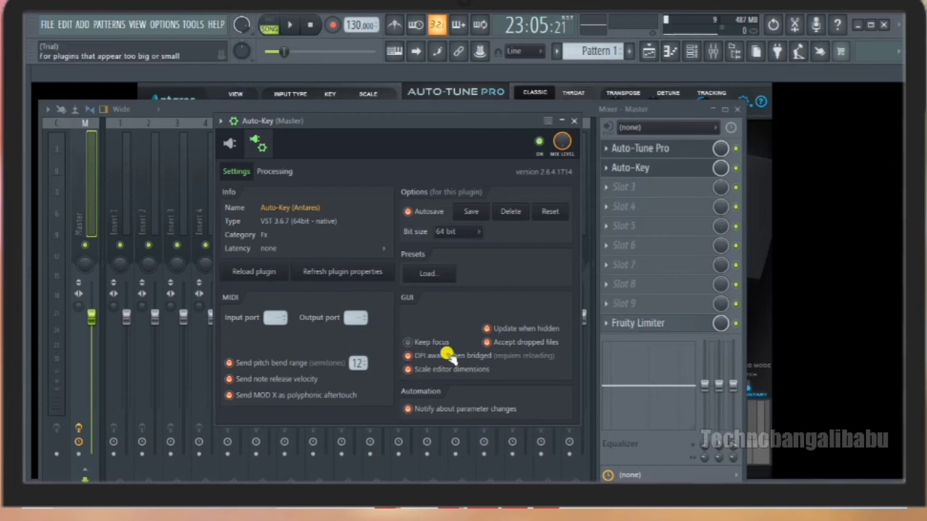
click(410, 343)
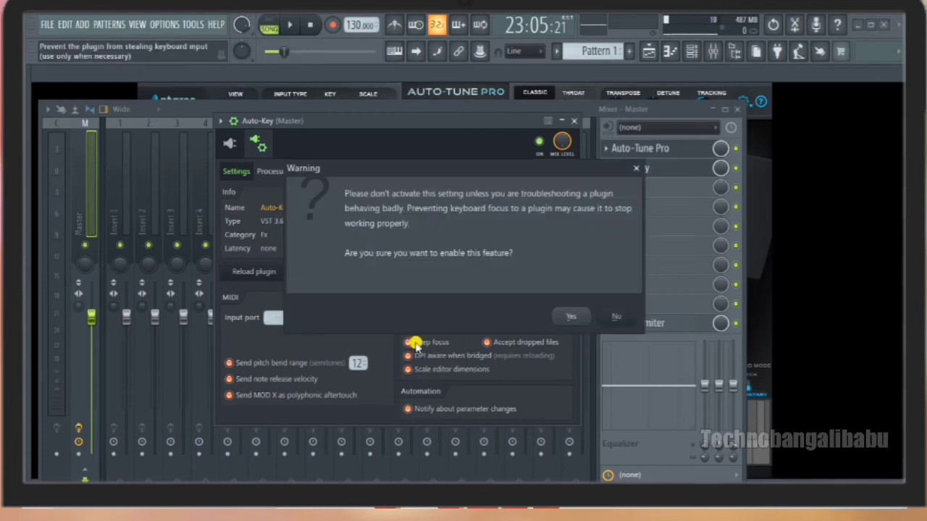
click(572, 318)
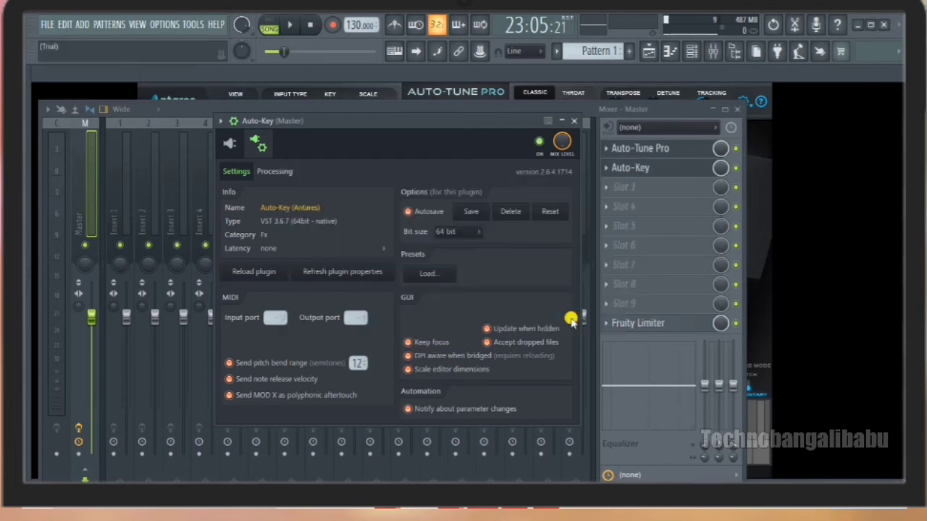
Close the Auto-Key window and listen to the vocal through the Master track, pausing at the end
click(574, 121)
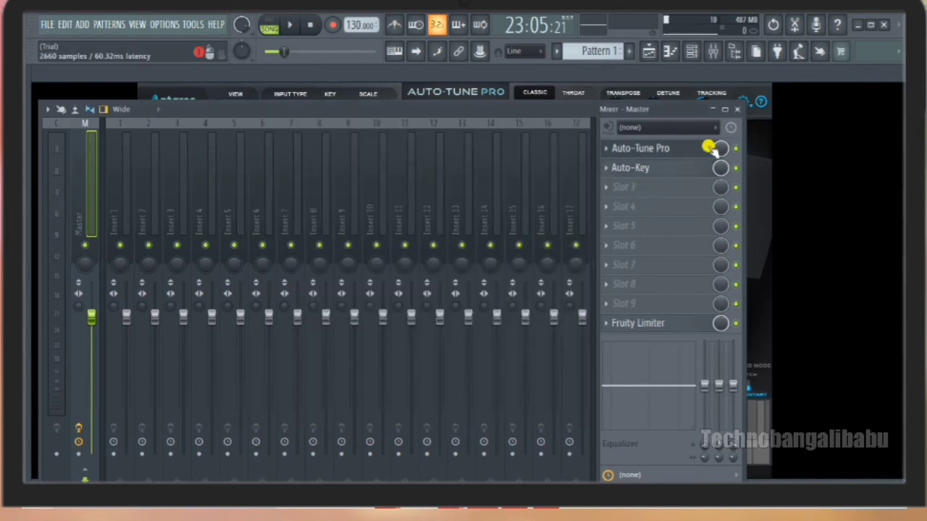
click(285, 26)
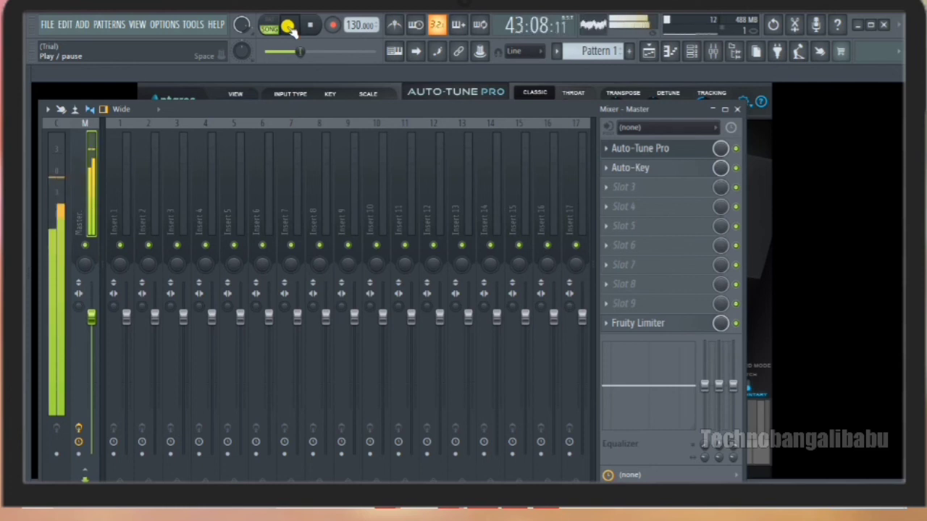
click(288, 27)
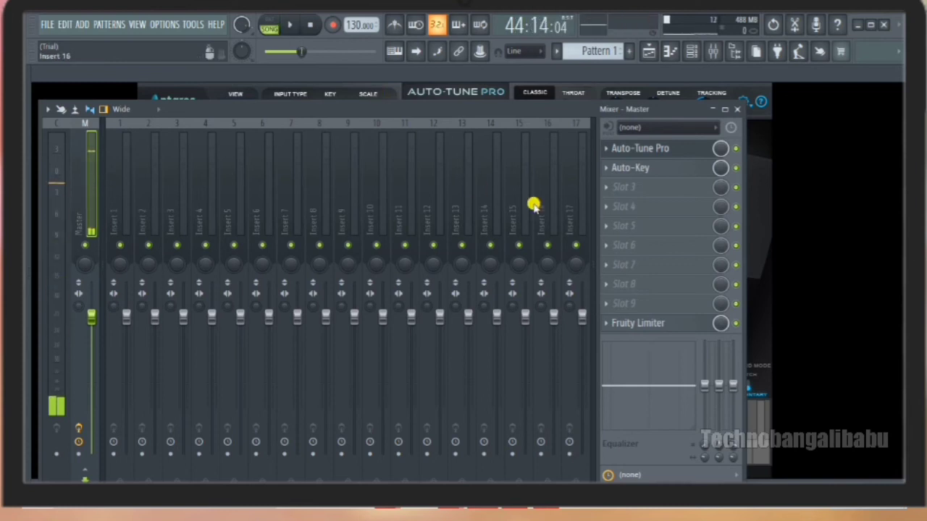
Load Pitcher into slot 3 of the Master mixer track and set its Gender to -100
click(612, 187)
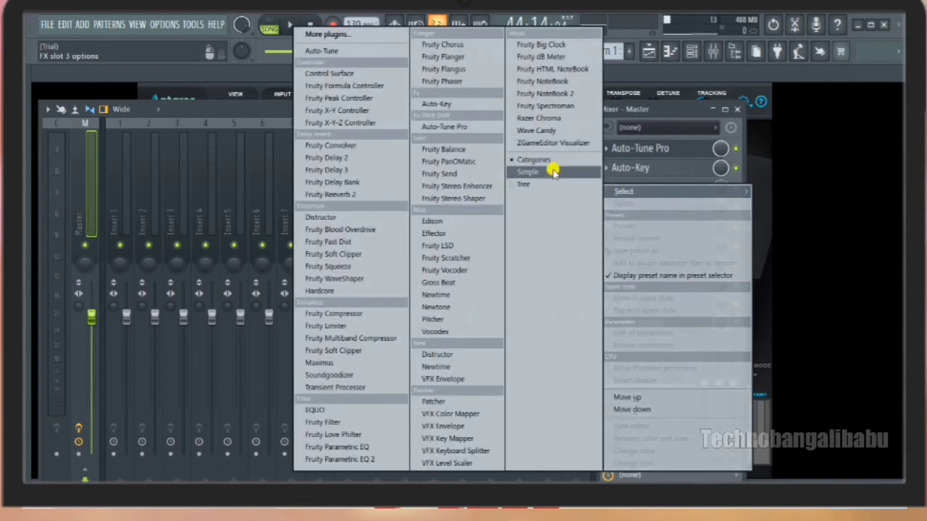
click(449, 320)
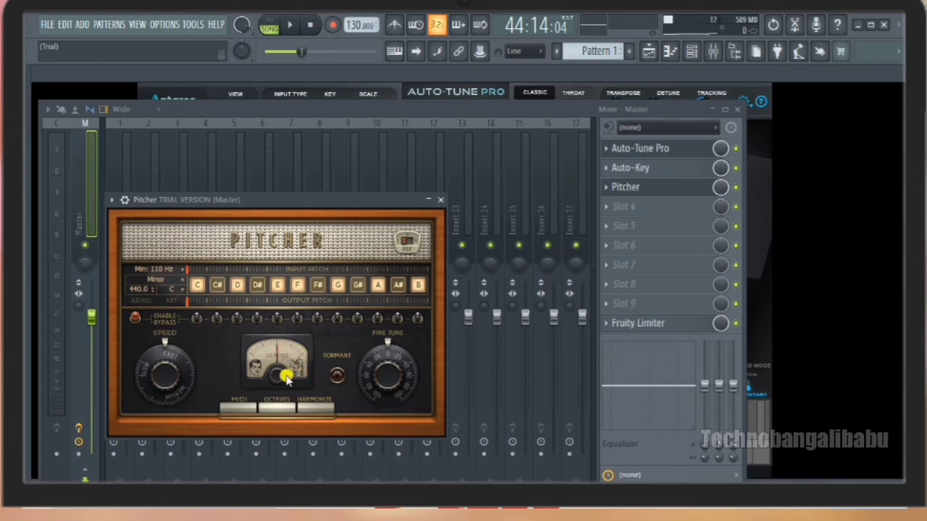
mouse_move(276, 374)
mouse_down()
mouse_move(263, 478)
mouse_move(277, 376)
mouse_up()
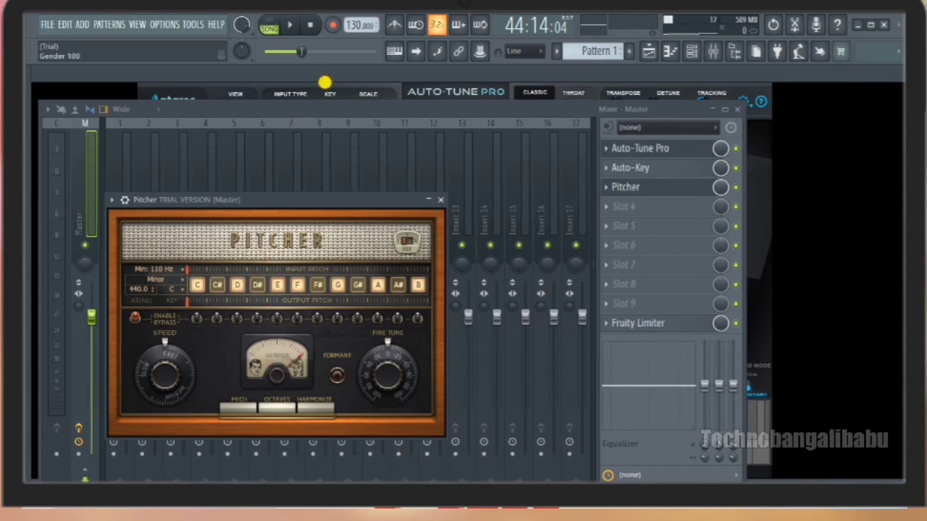
mouse_move(277, 375)
mouse_down()
mouse_move(289, 157)
mouse_move(278, 375)
mouse_up()
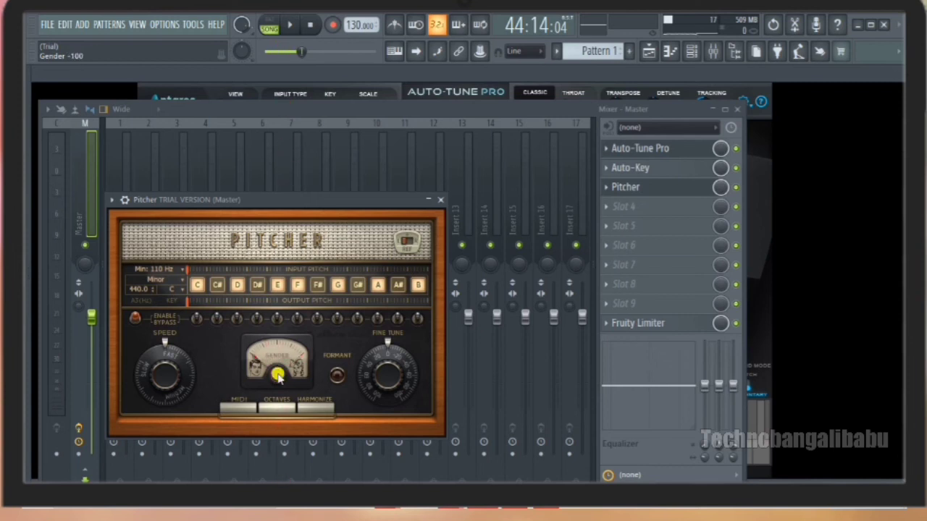
Set Pitcher's key to G# and play the vocal
click(184, 290)
click(207, 322)
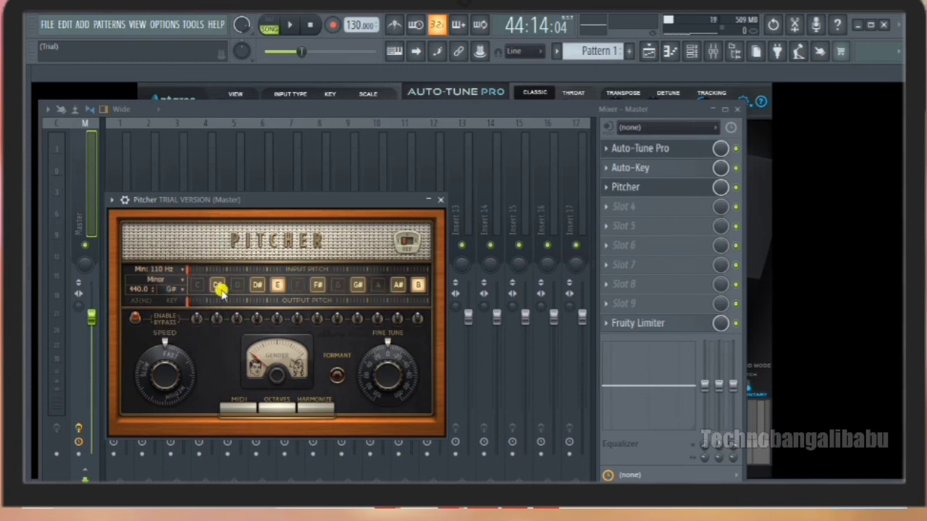
click(294, 26)
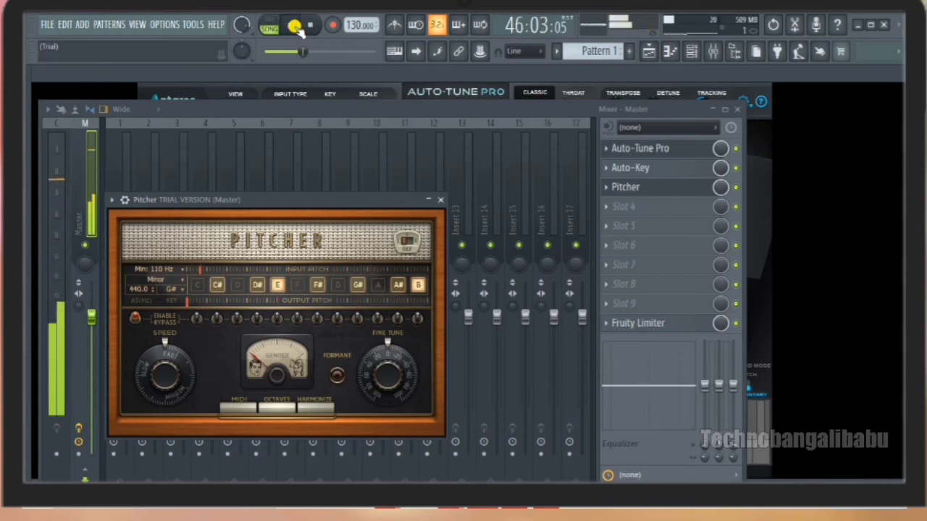
Pause the vocal, set Pitcher's Fine Tune to 20 and its correction Speed to 51, and resume playback
click(295, 27)
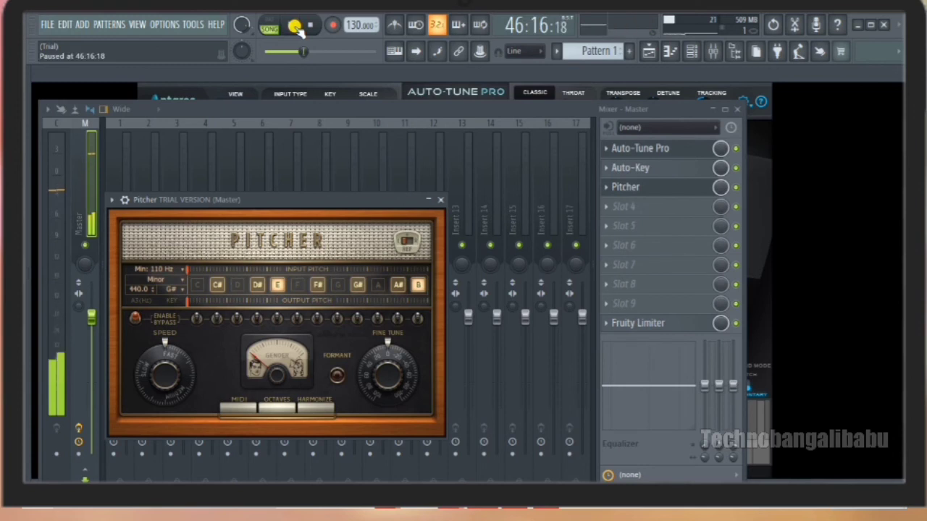
drag(383, 373, 373, 351)
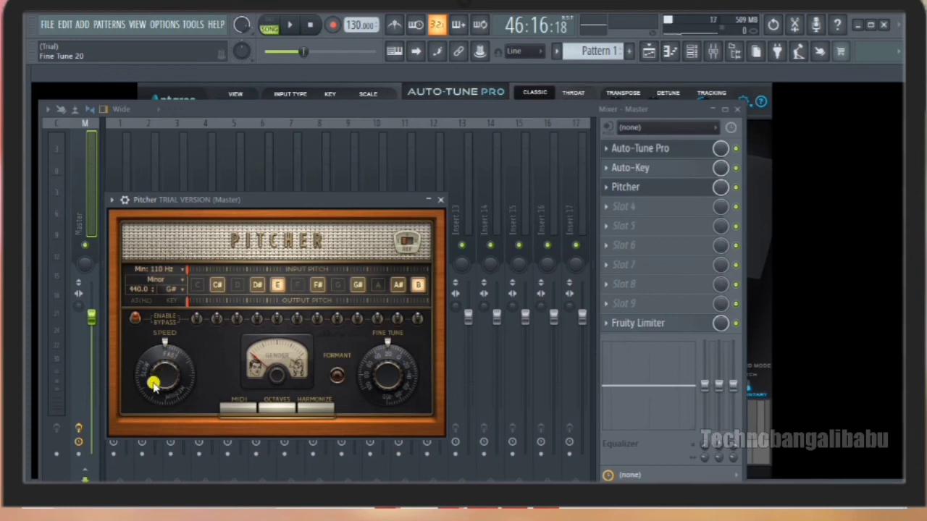
drag(158, 372, 190, 499)
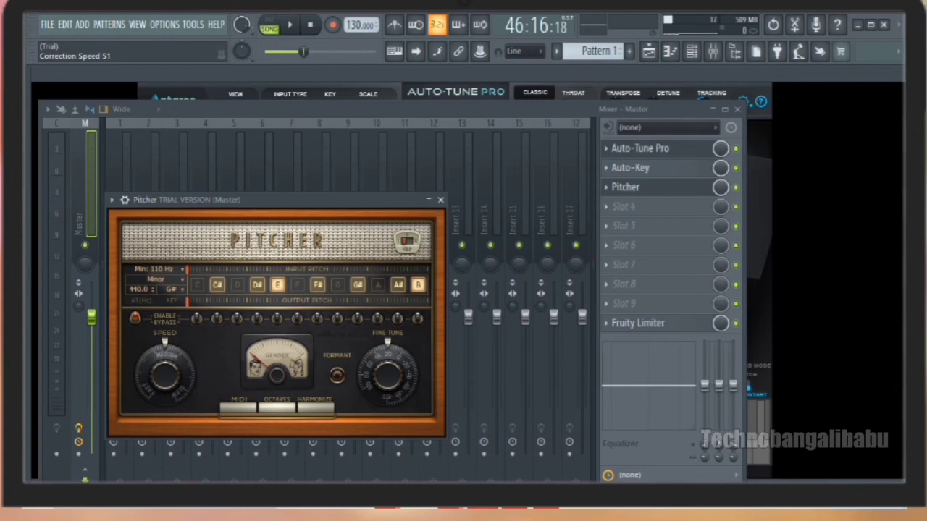
click(287, 25)
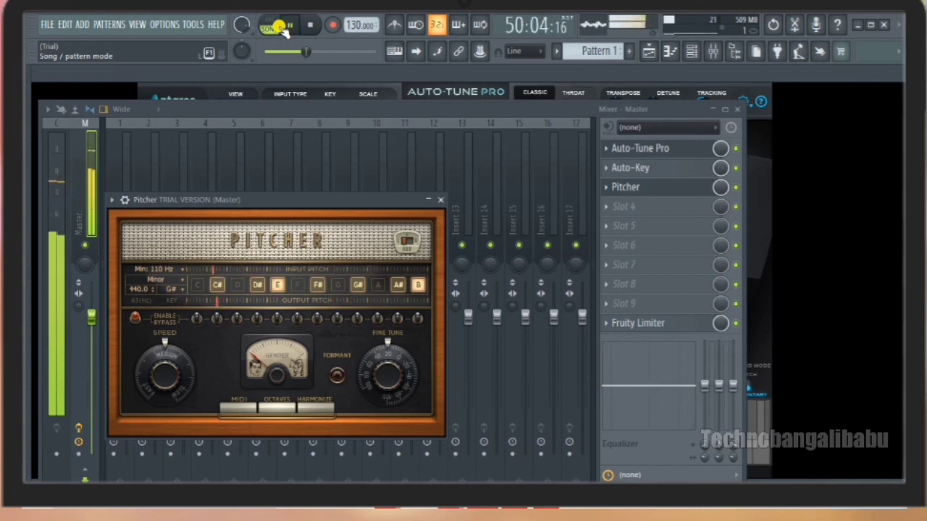
Turn Pitcher's correction Speed back toward Fast, play the vocal in song mode and pause it
click(279, 29)
drag(159, 380, 143, 299)
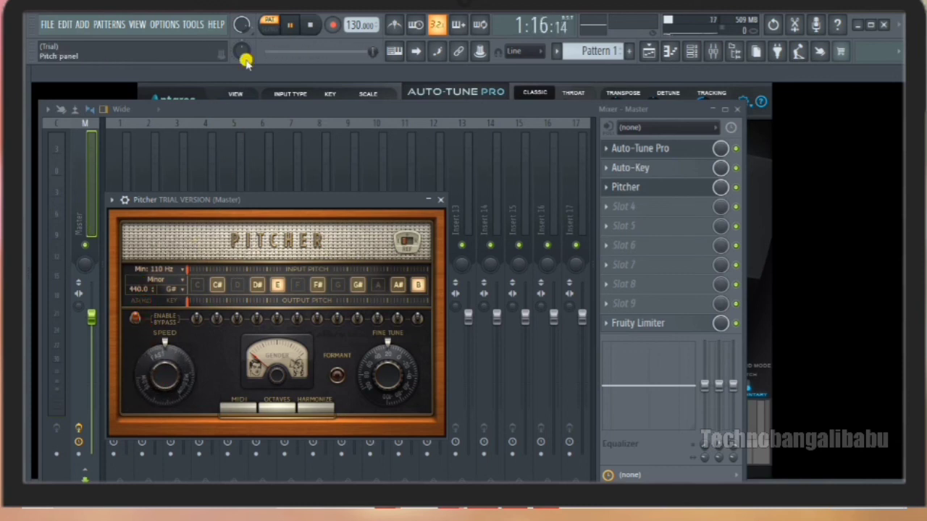
click(269, 22)
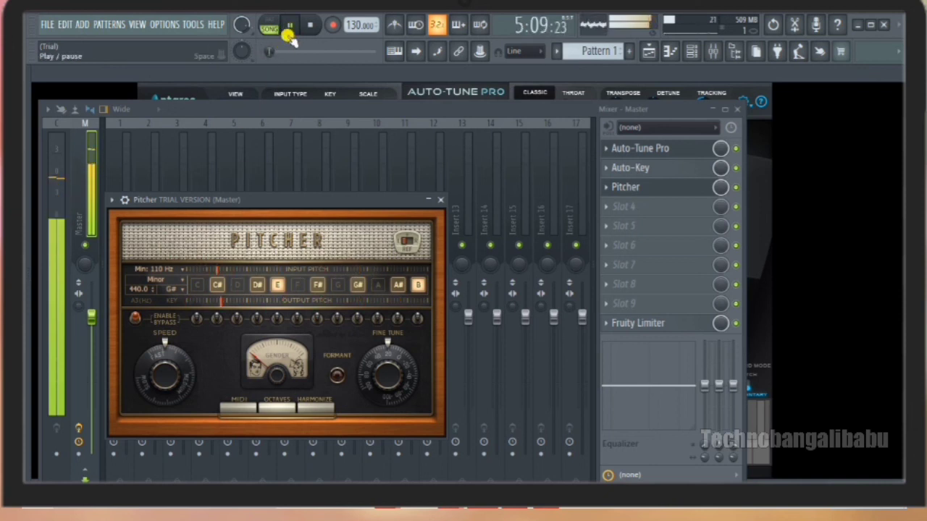
click(288, 39)
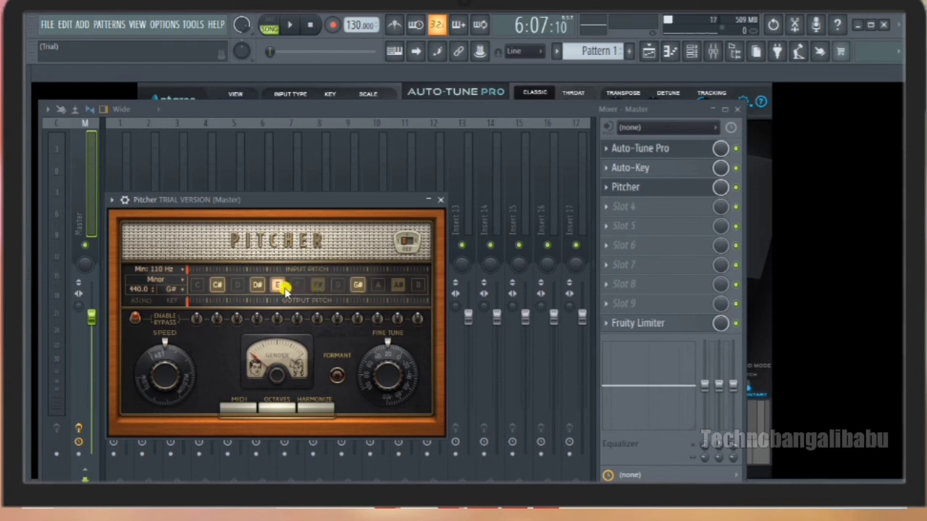
Enable notes C and F and disable D# in Pitcher's scale, and audition the vocal with key B bypassed
click(259, 286)
click(234, 289)
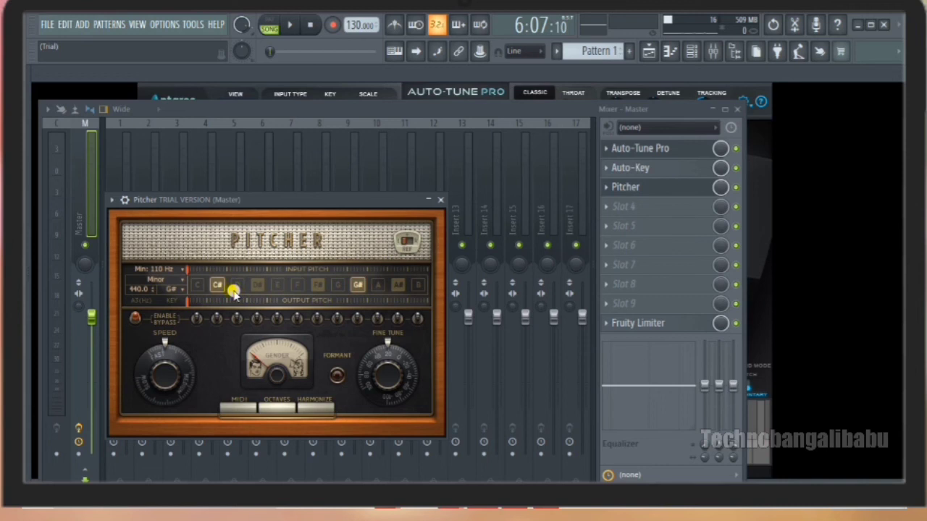
click(288, 27)
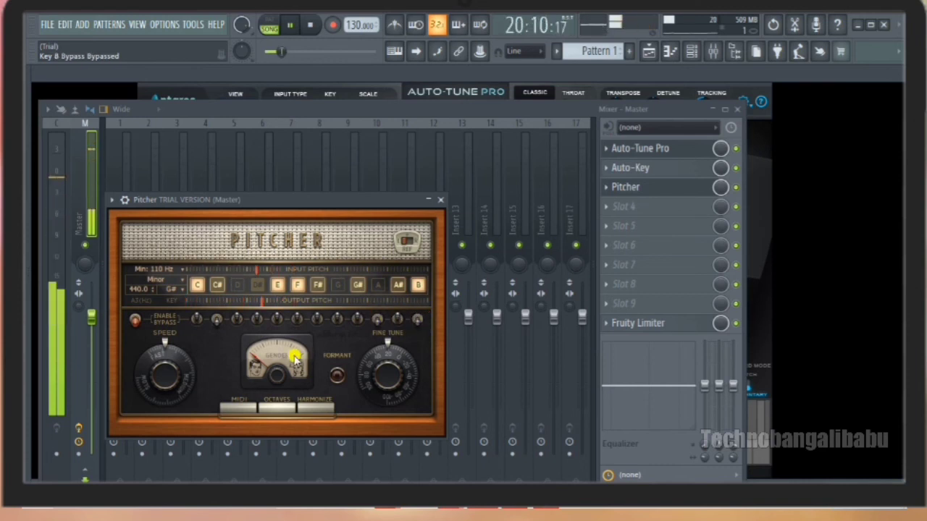
click(300, 28)
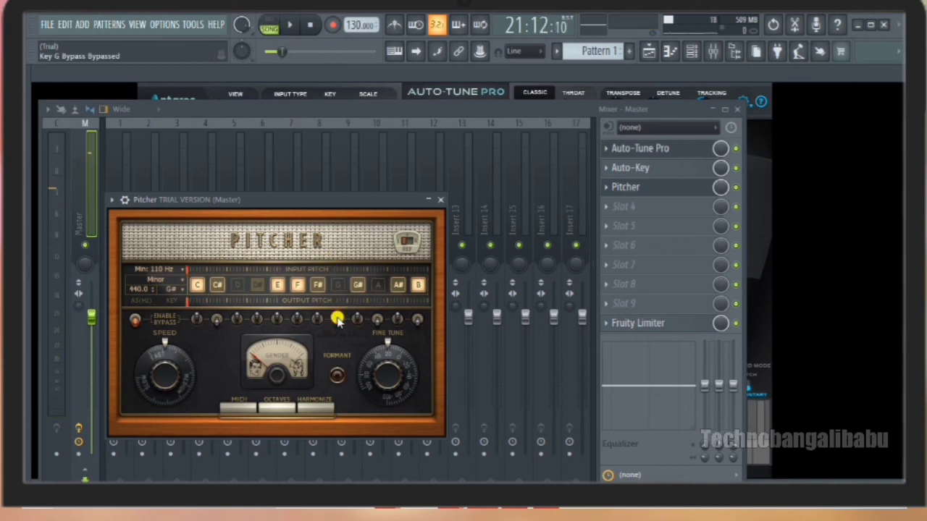
Enable D# and disable E in Pitcher's scale, bypass key E, and play the vocal
click(262, 286)
click(276, 287)
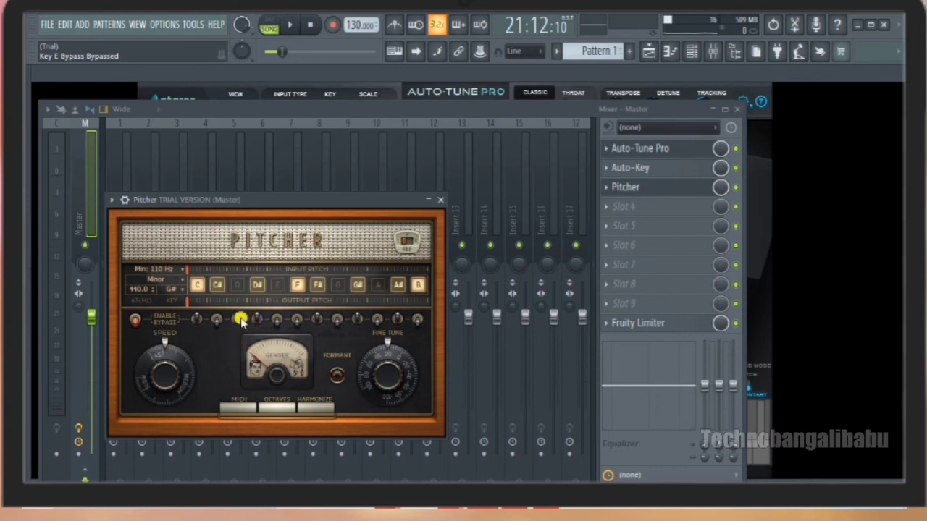
click(289, 26)
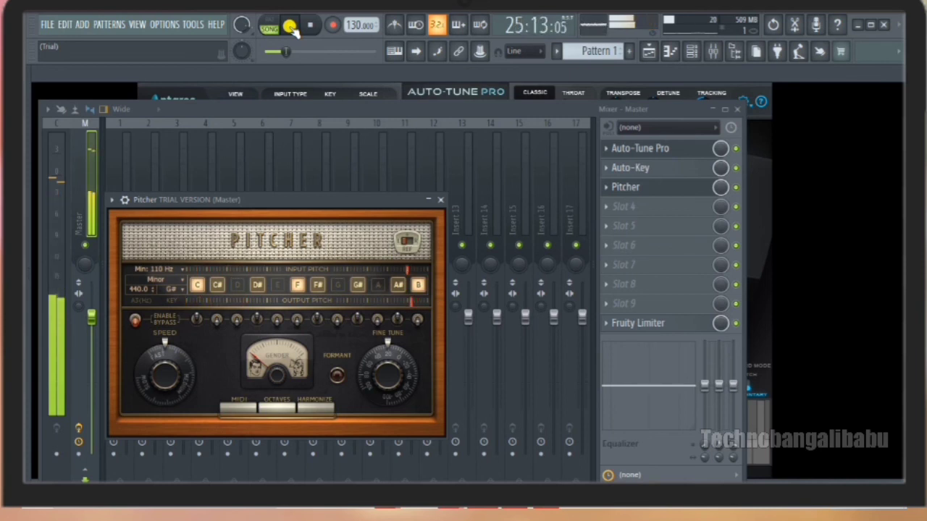
Turn Pitcher's correction Speed to between Fast and Medium and replay the vocal from an earlier song position
drag(155, 385, 167, 365)
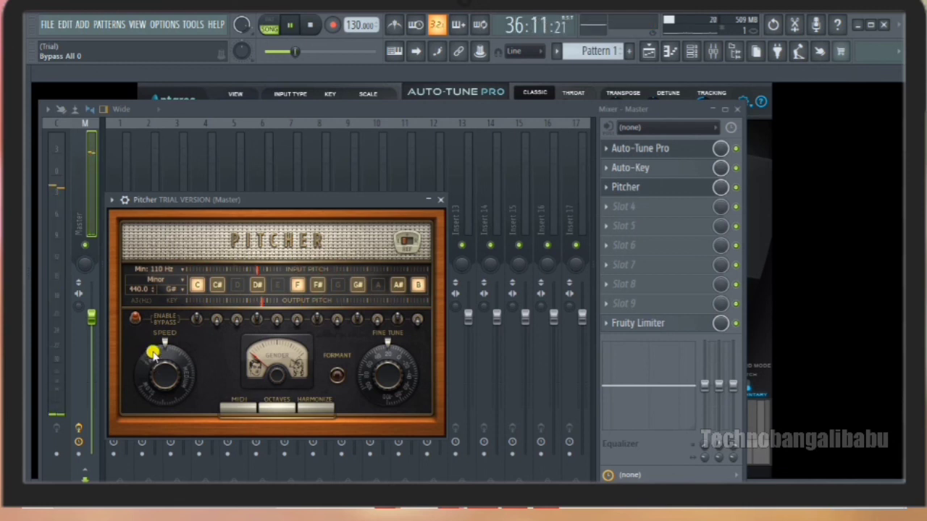
click(295, 28)
click(296, 28)
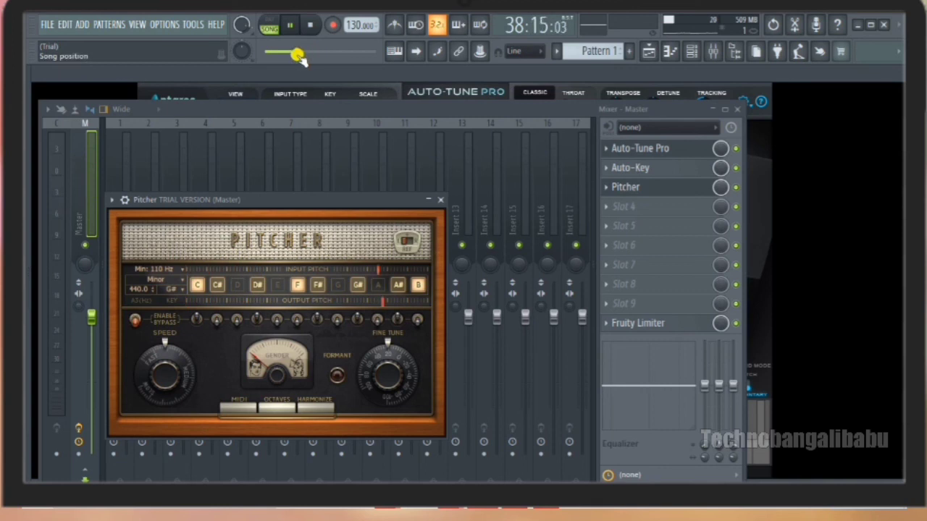
drag(297, 51, 286, 51)
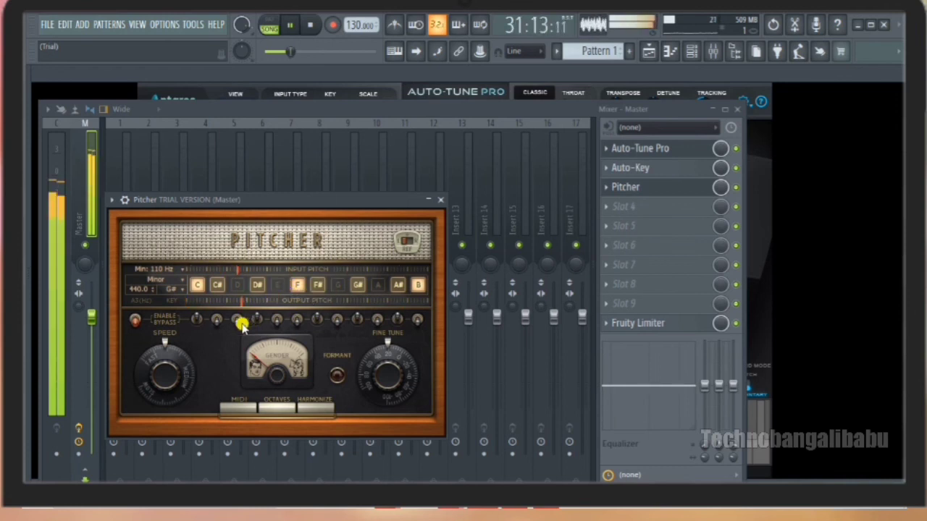
Toggle note F# off and on in Pitcher's scale and close the Pitcher window
click(319, 281)
click(318, 281)
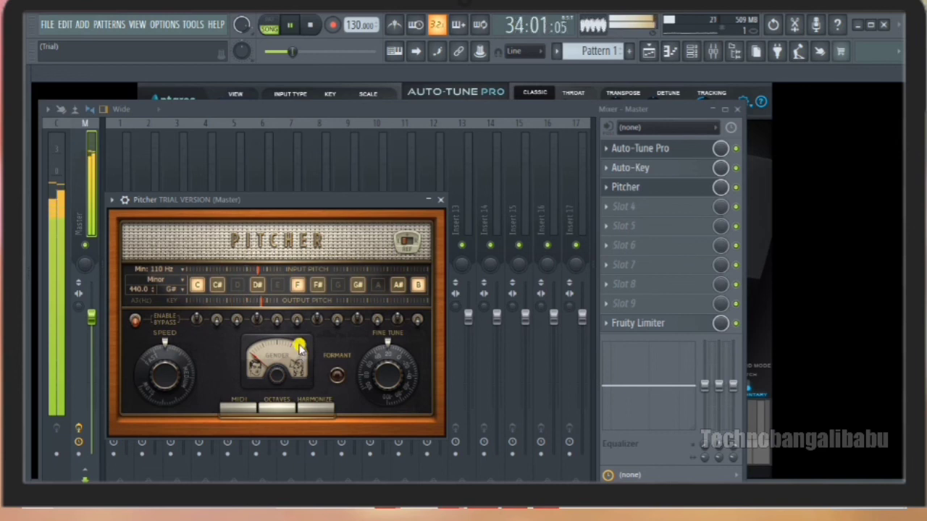
click(436, 202)
click(438, 202)
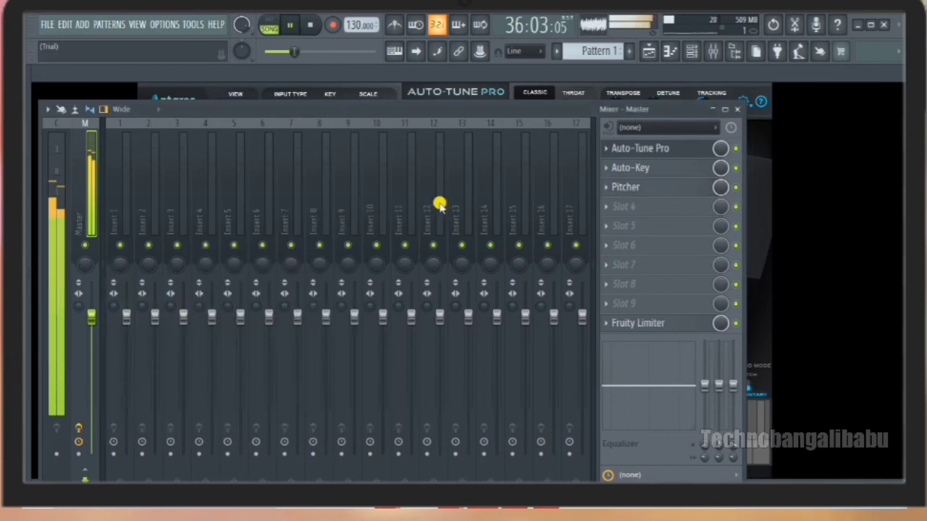
Try Pitcher's mix level at 54% on the Master track, return it to full, and listen to the vocal
scroll(720, 187, down, 3)
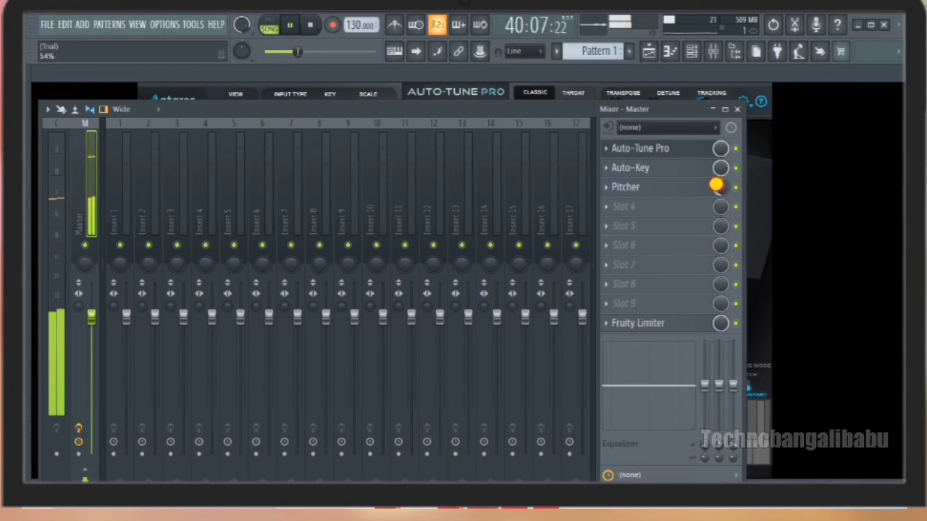
drag(717, 187, 699, 174)
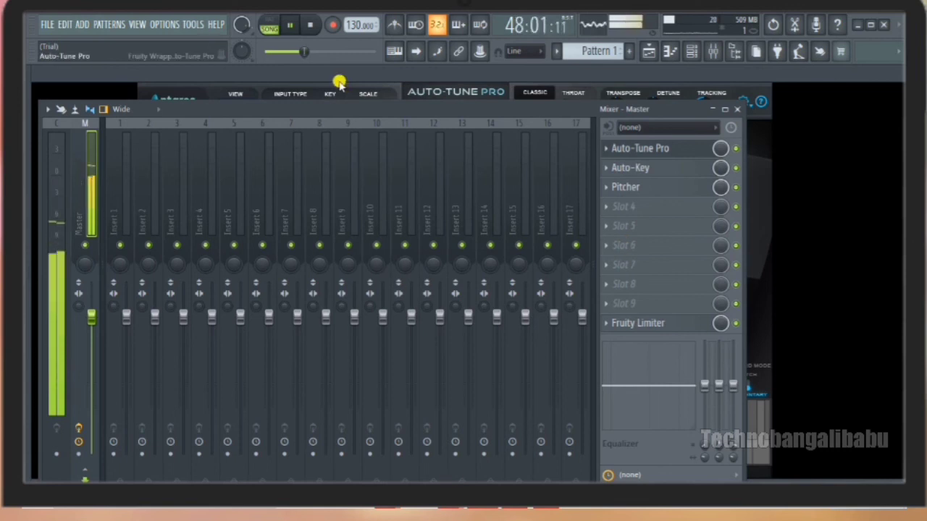
click(292, 29)
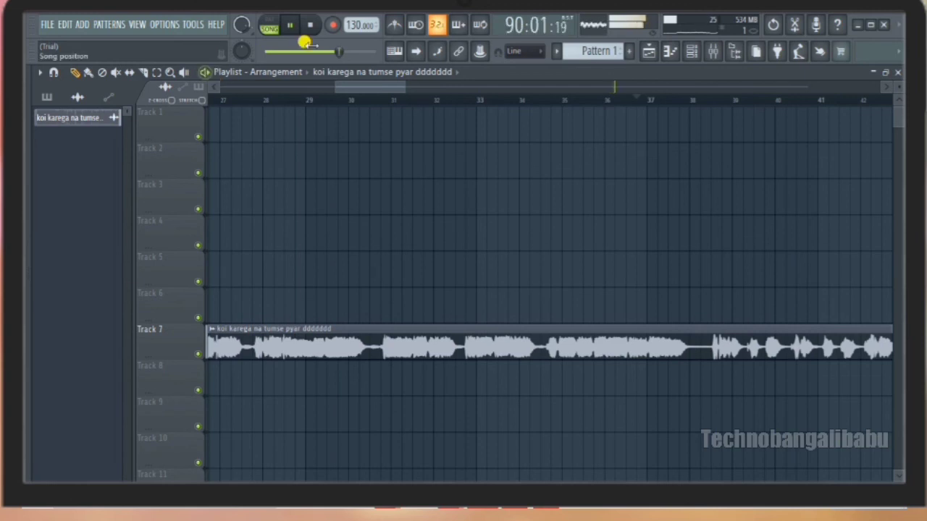
Check the Master track's effect slots in the mixer, close the mixer, and listen to the vocal from the playlist
click(713, 53)
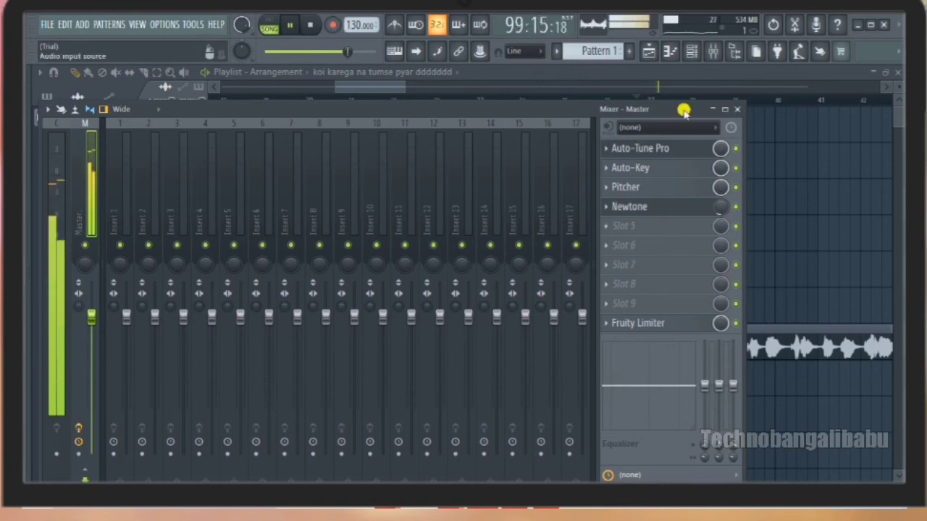
click(736, 107)
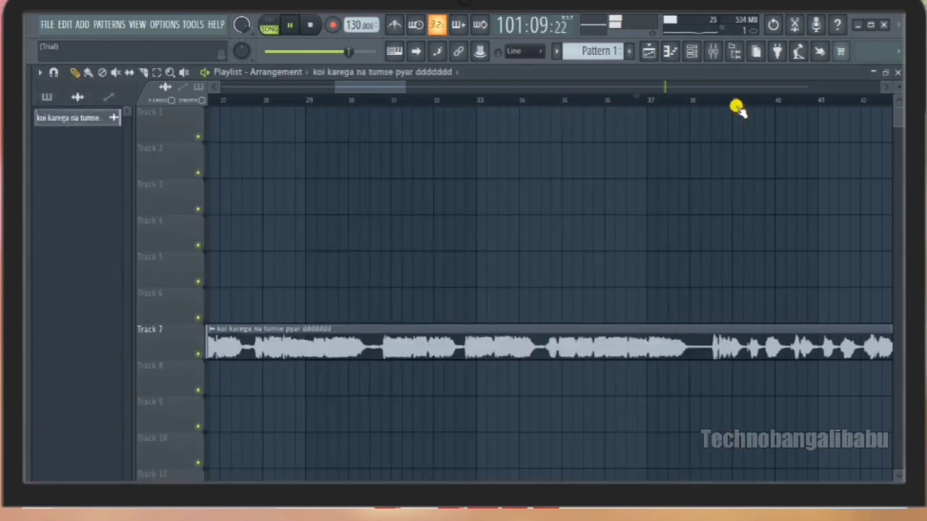
click(289, 28)
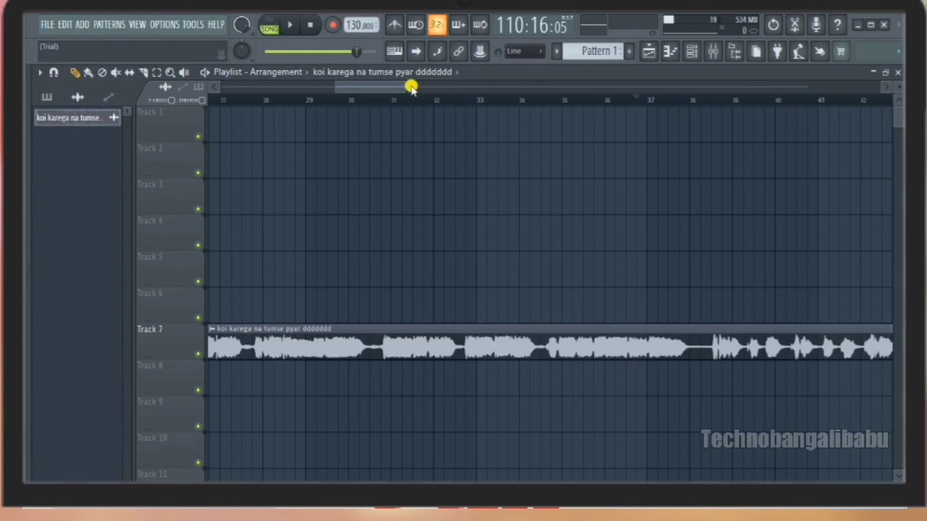
click(288, 27)
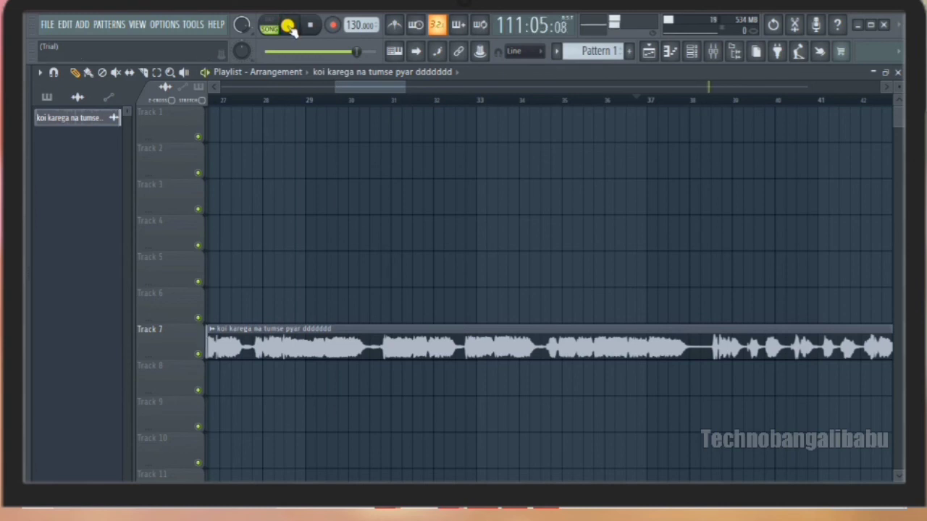